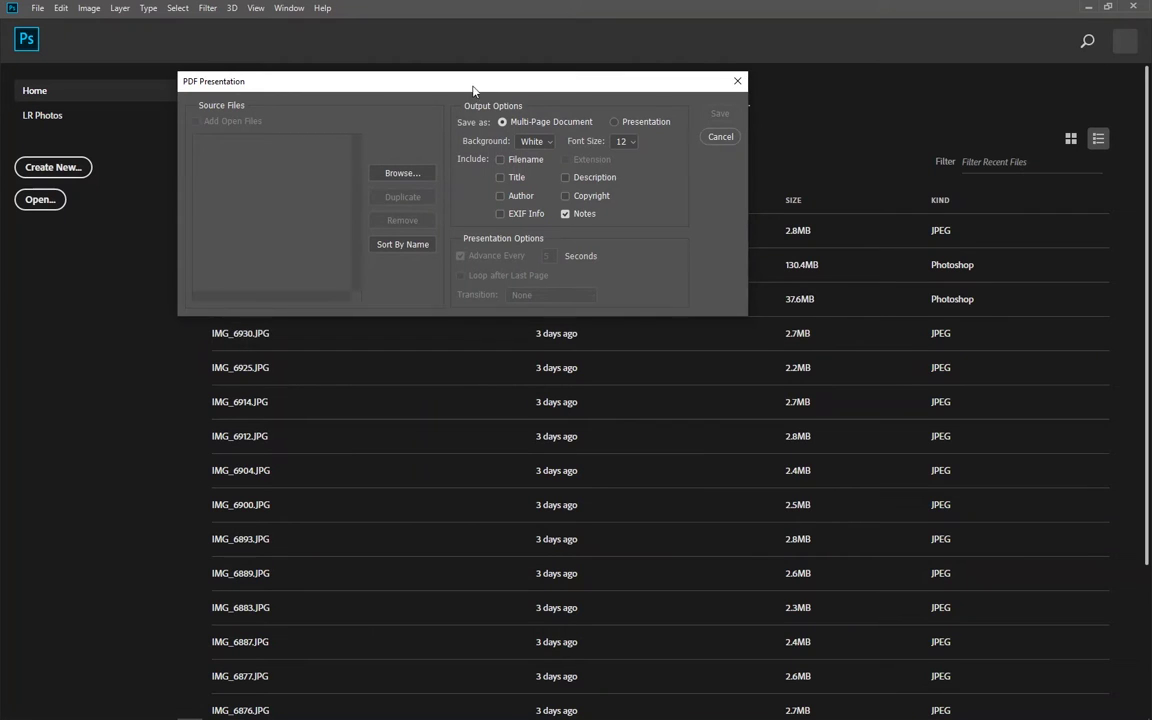
- Move the PDF Presentation dialog lower on the screen
left_click_drag(470, 84, 503, 186)
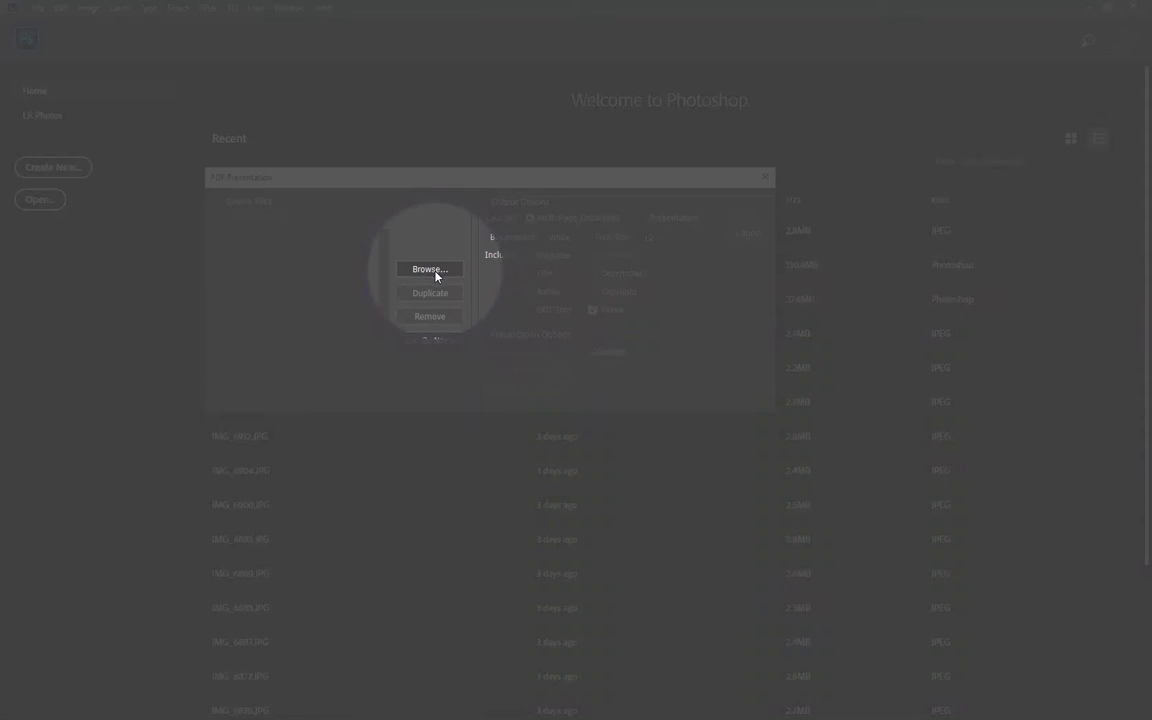
- Browse to the Documents > Merge Pdf Files > Pdf folder of source PDFs
left_click(430, 269)
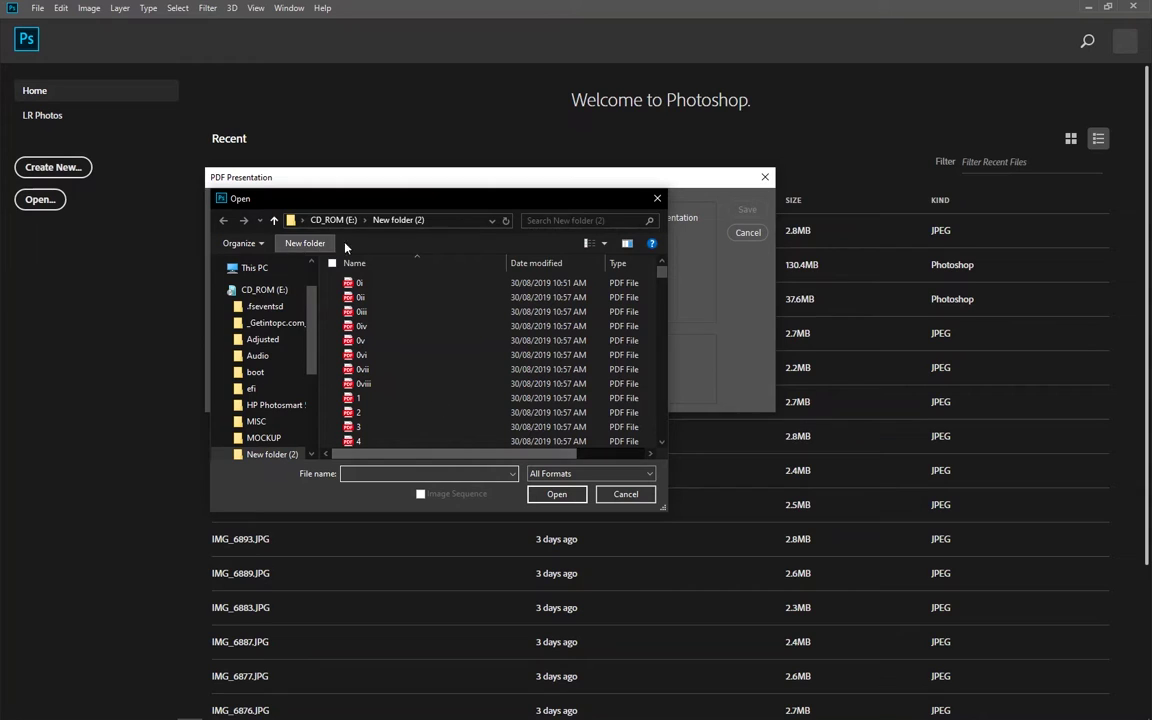
left_click(218, 289)
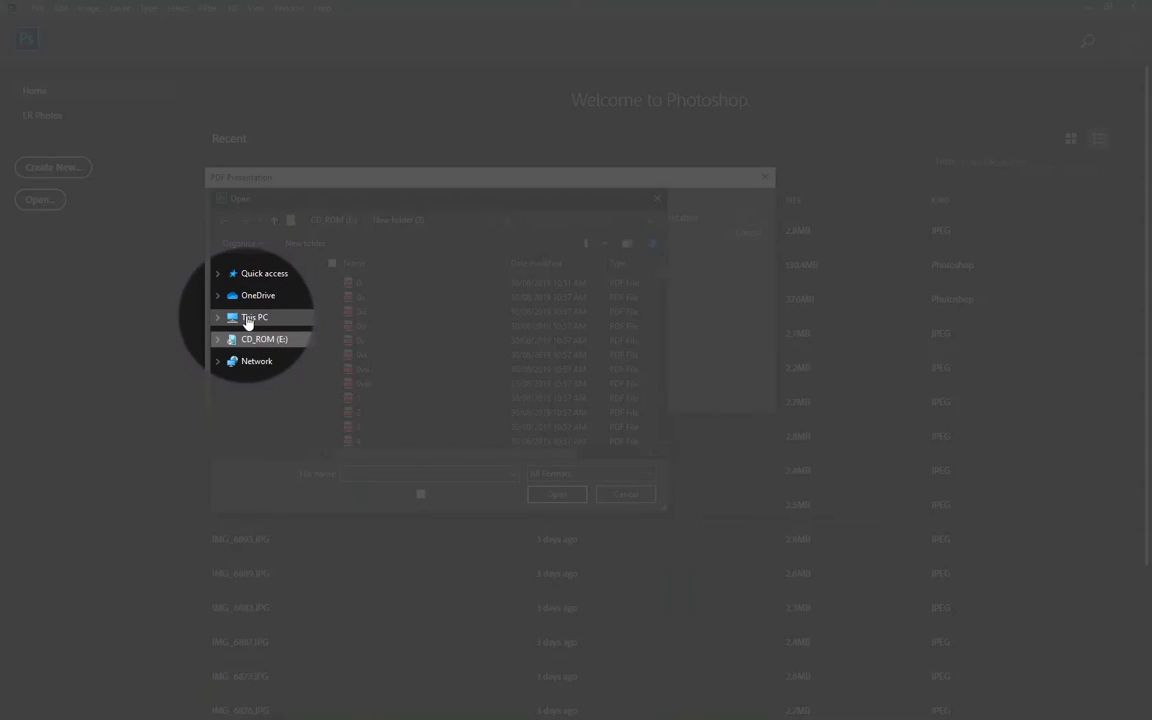
left_click(247, 319)
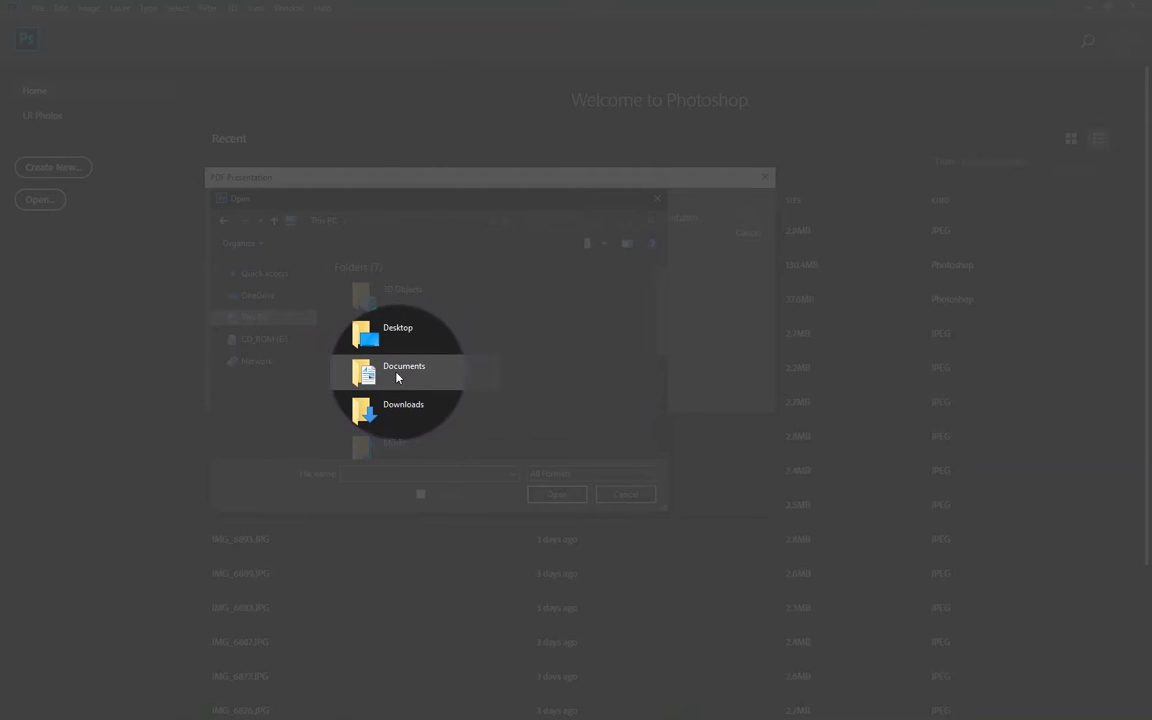
double_click(395, 370)
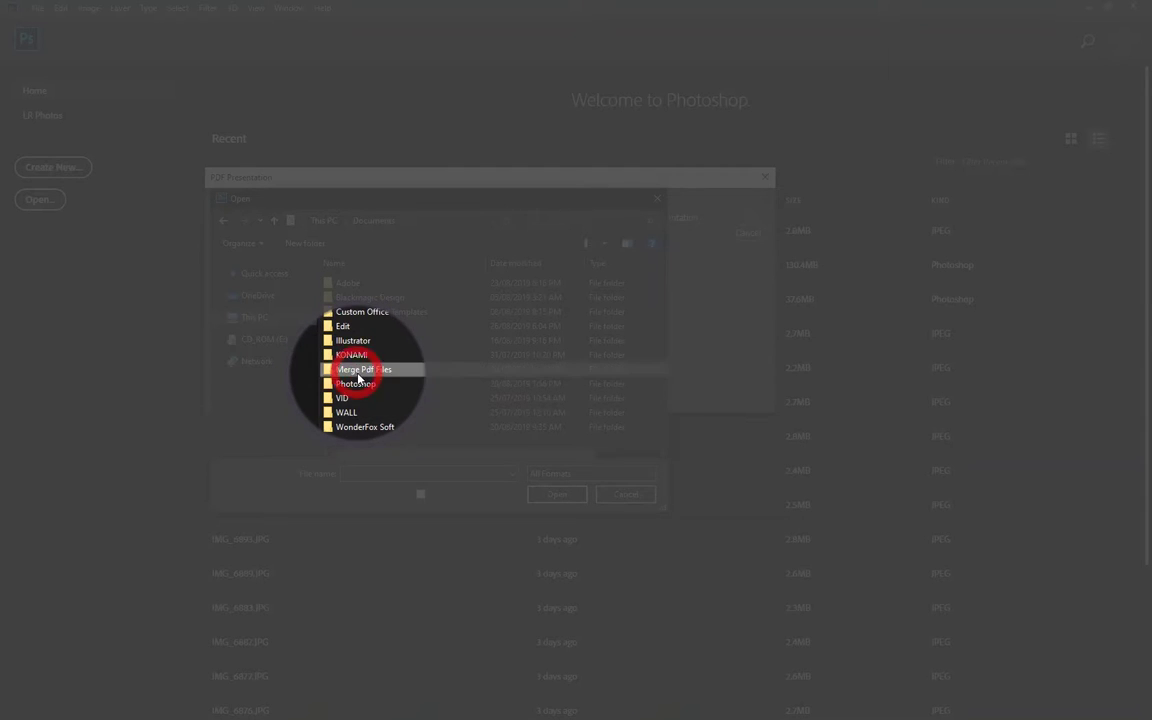
double_click(358, 372)
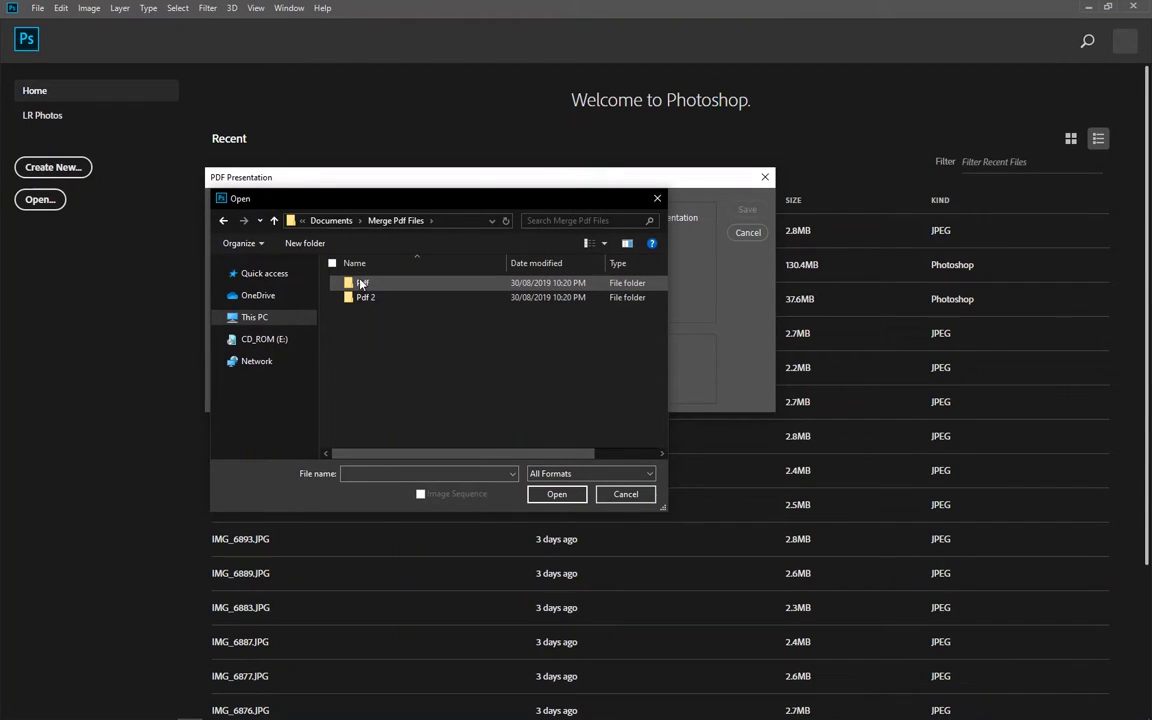
double_click(362, 283)
- Select every PDF in the Pdf folder and add them all as source files
scroll(346, 328, "down", 2)
scroll(346, 328, "down", 8)
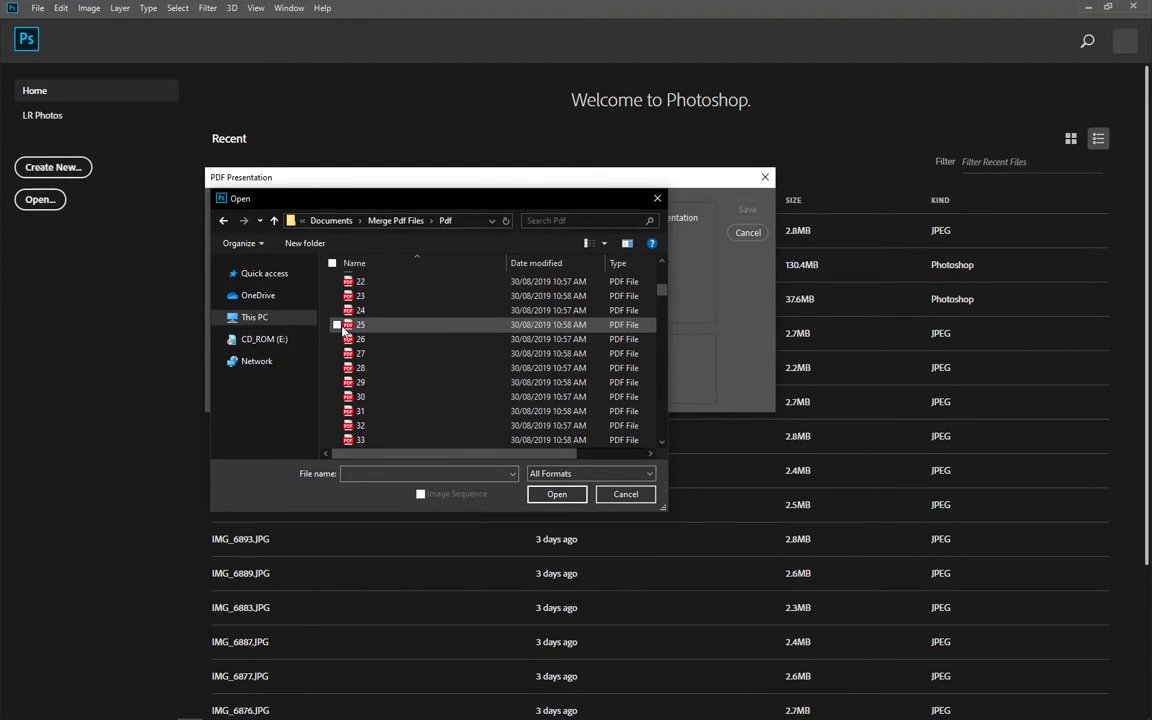
scroll(340, 328, "up", 3)
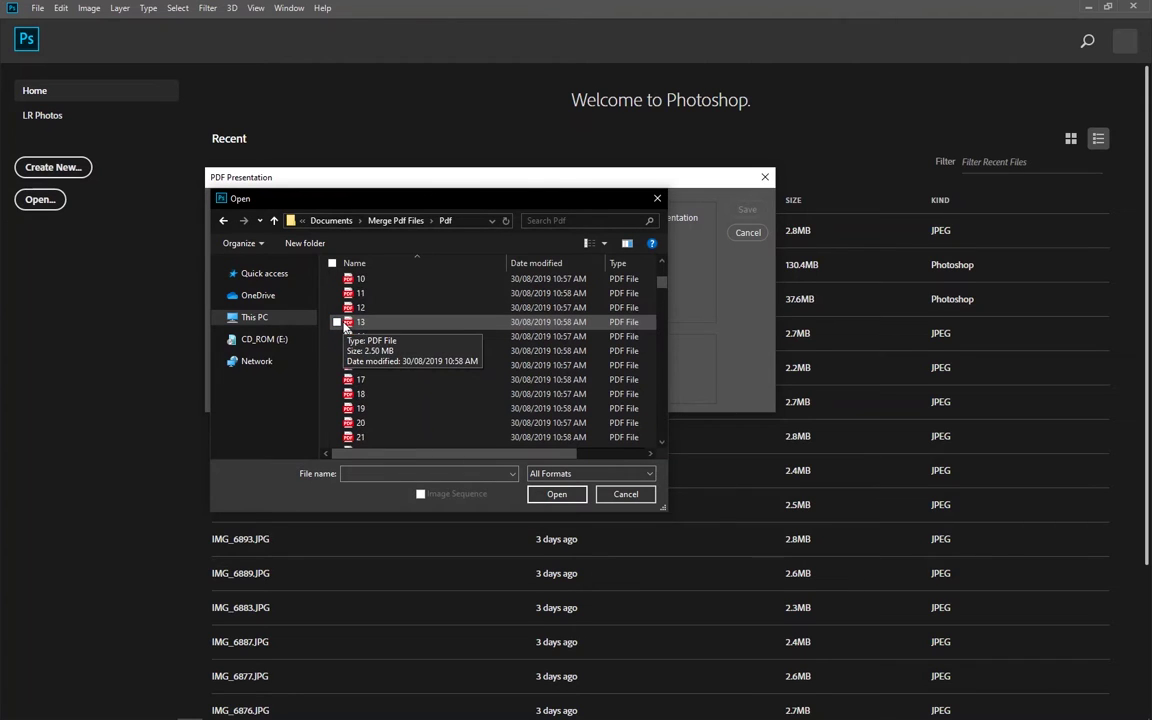
scroll(346, 328, "up", 7)
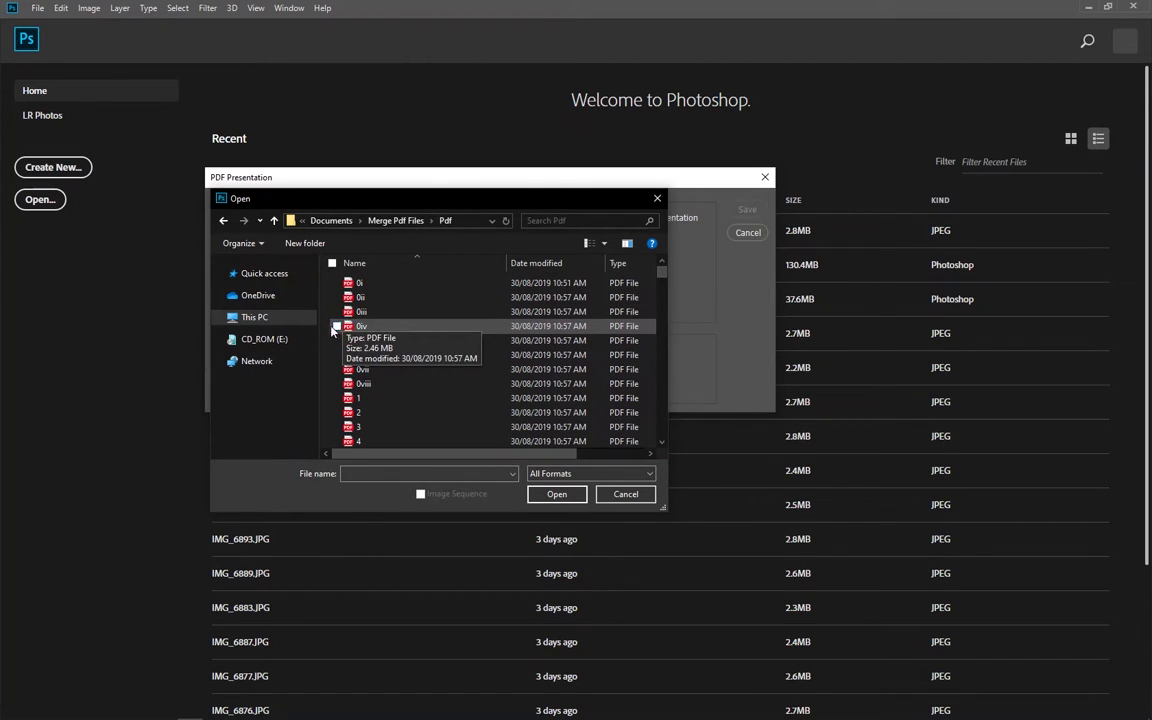
key("ctrl+a")
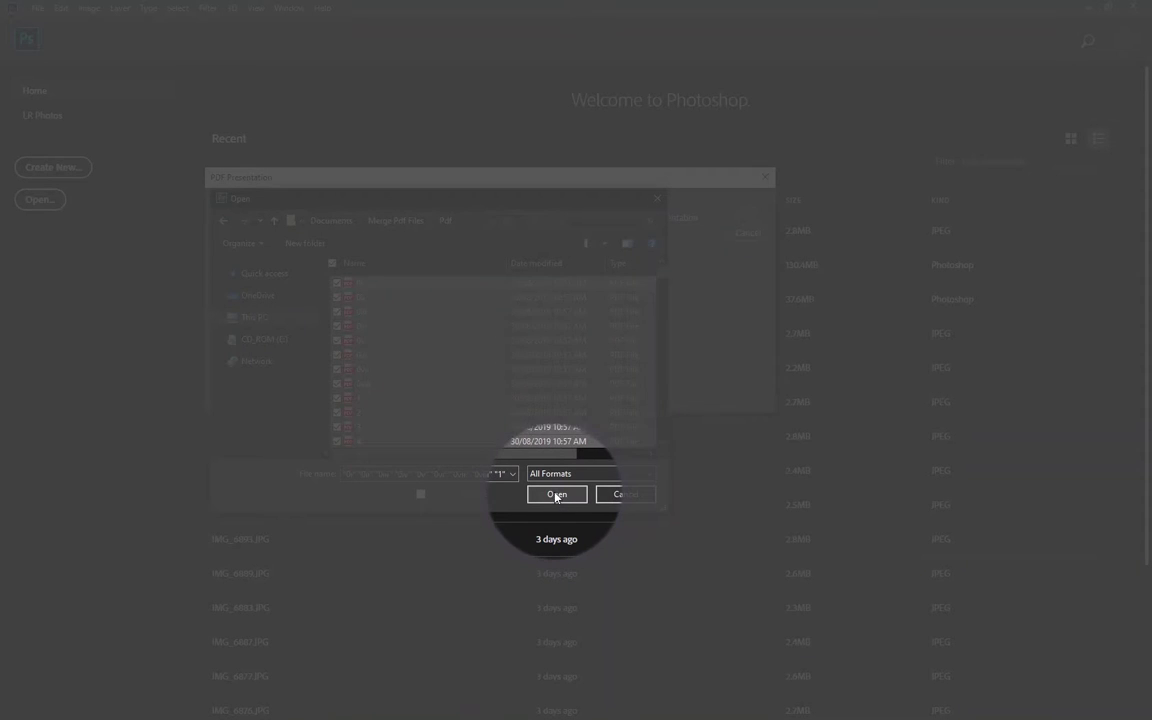
left_click(555, 494)
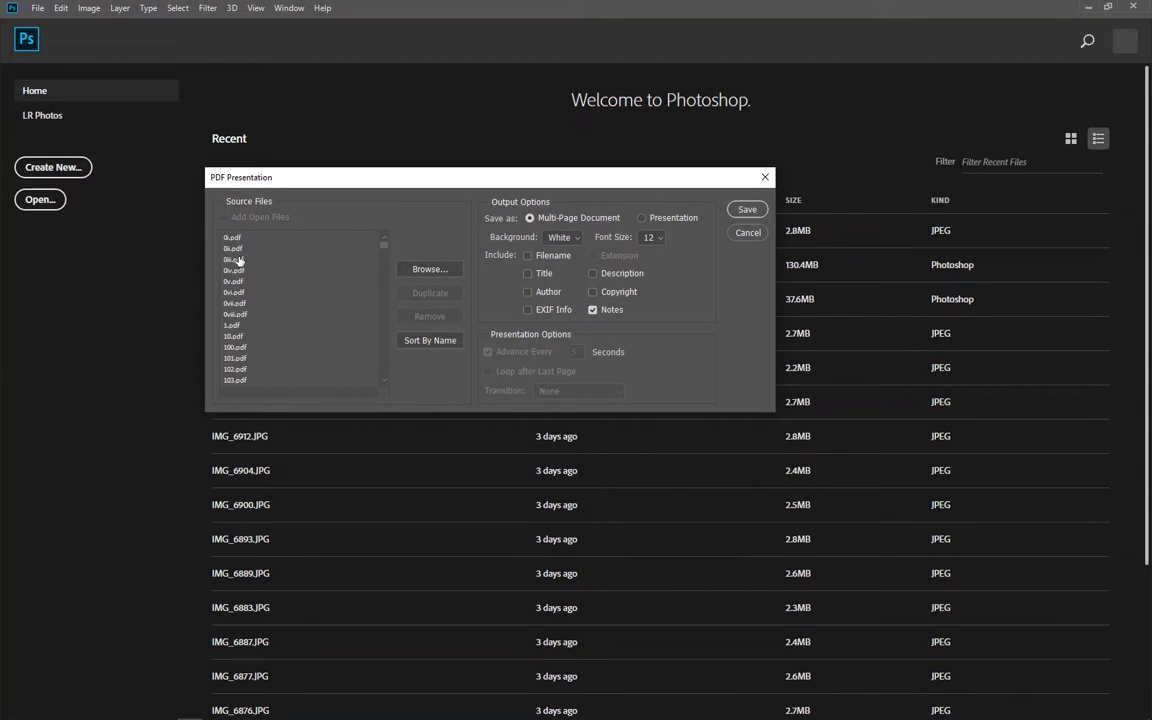
scroll(300, 300, "down", 3)
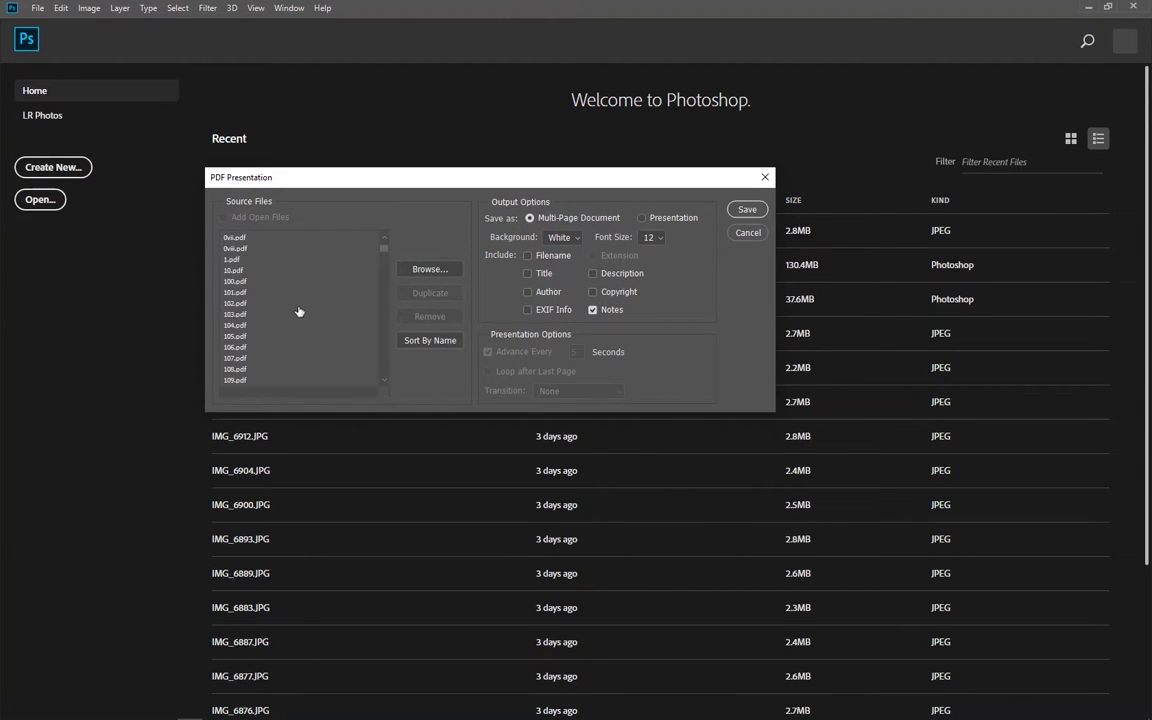
scroll(300, 311, "up", 2)
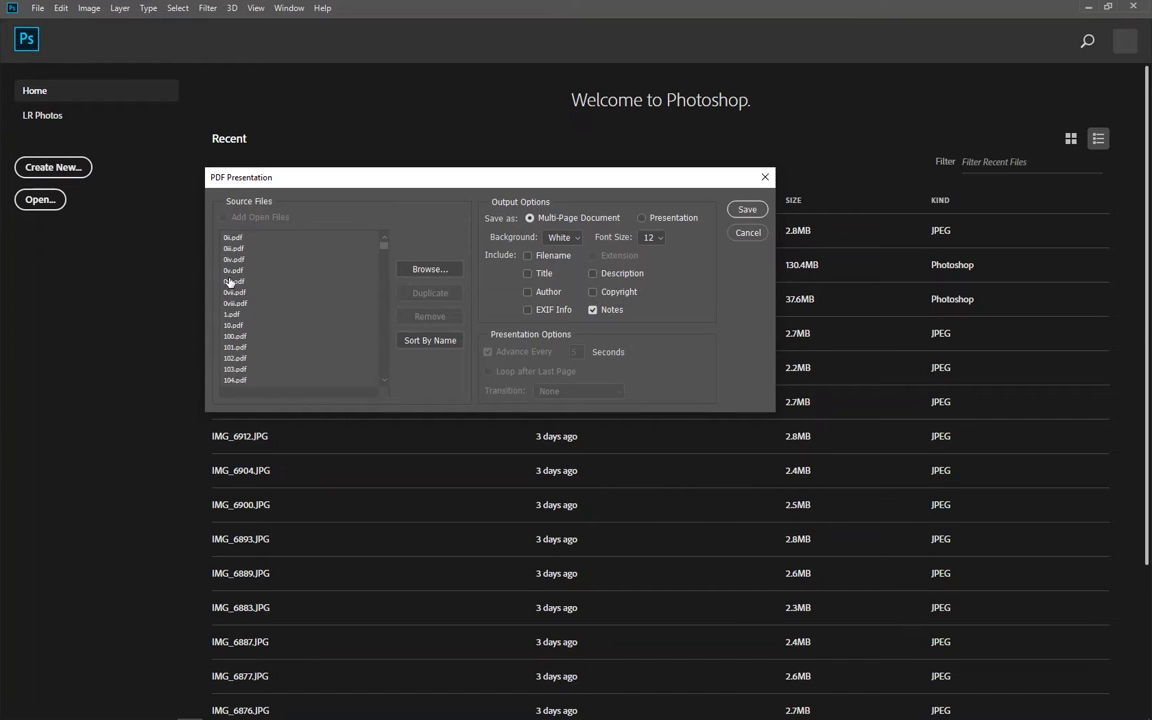
scroll(238, 310, "up", 1)
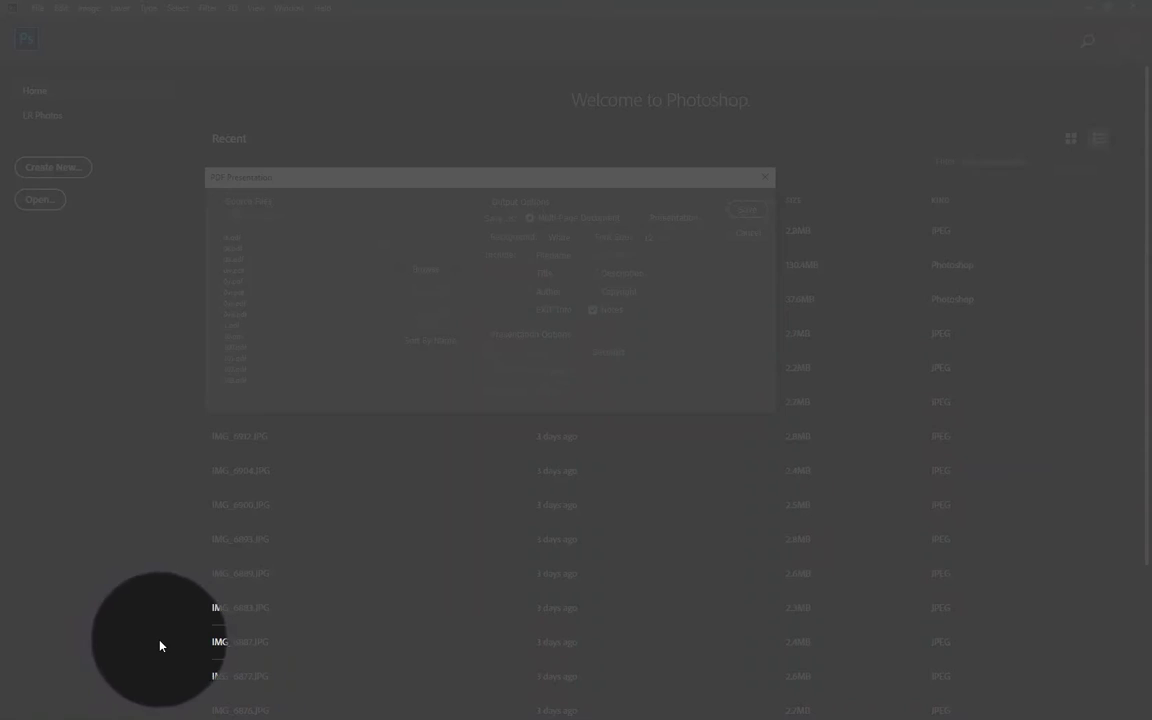
left_click(287, 708)
left_click(88, 709)
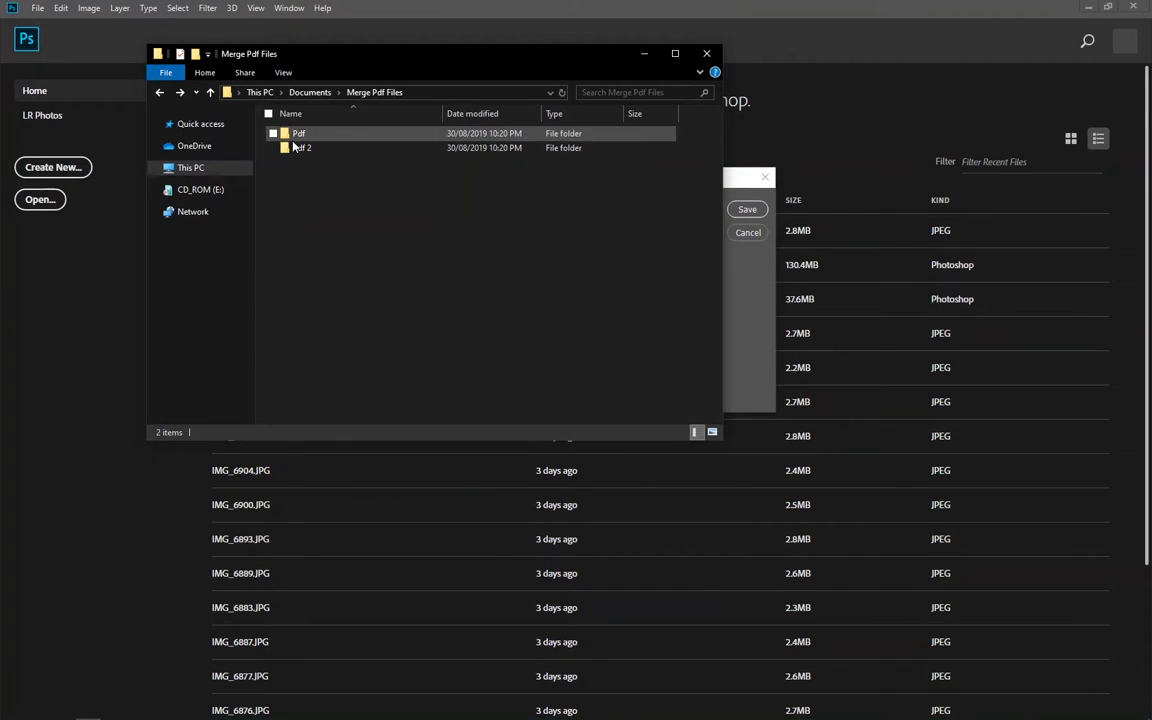
double_click(294, 136)
scroll(301, 265, "down", 1)
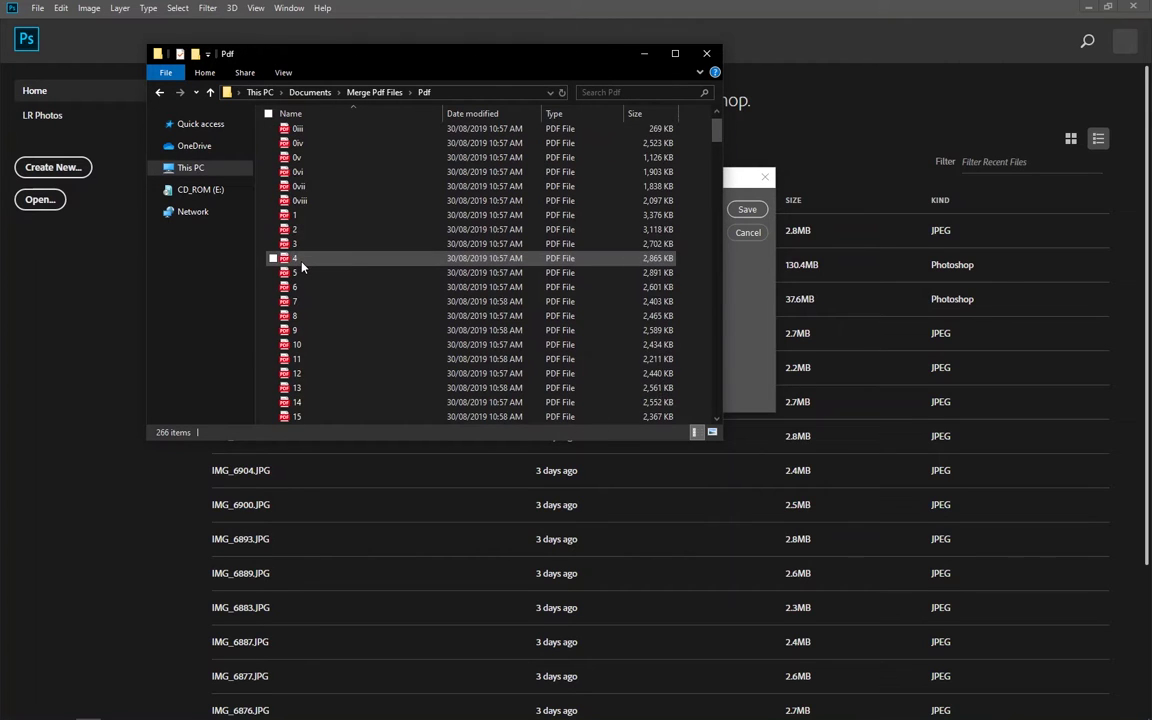
scroll(301, 265, "up", 1)
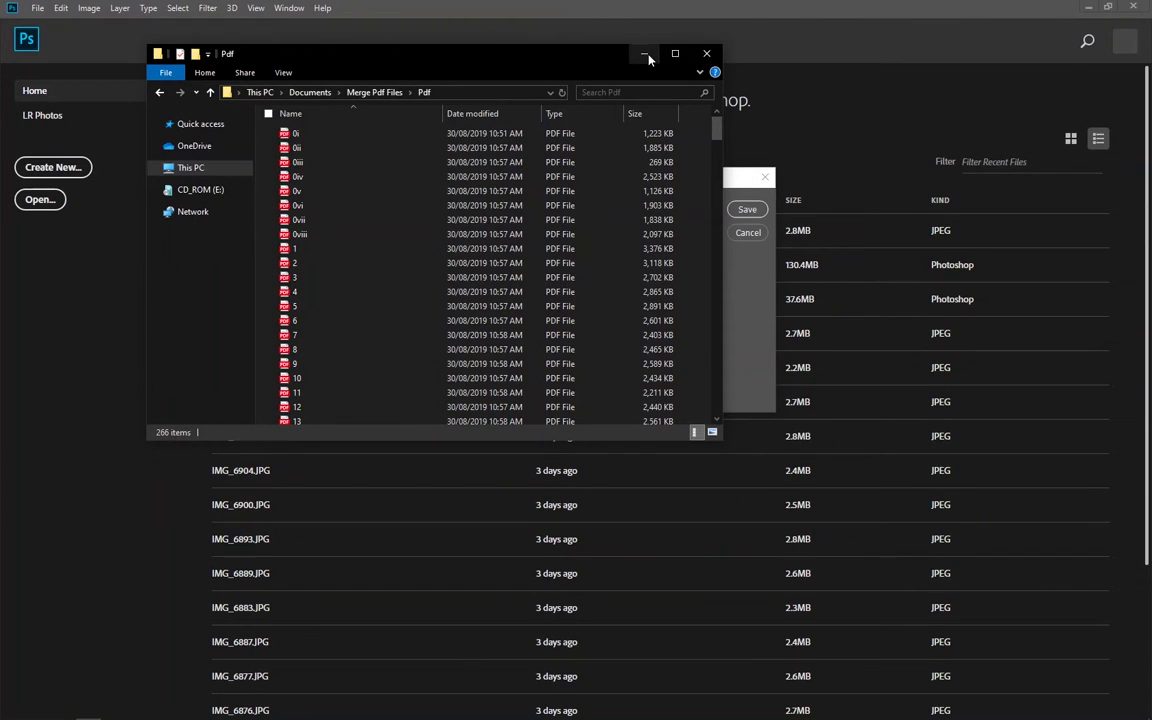
left_click(645, 53)
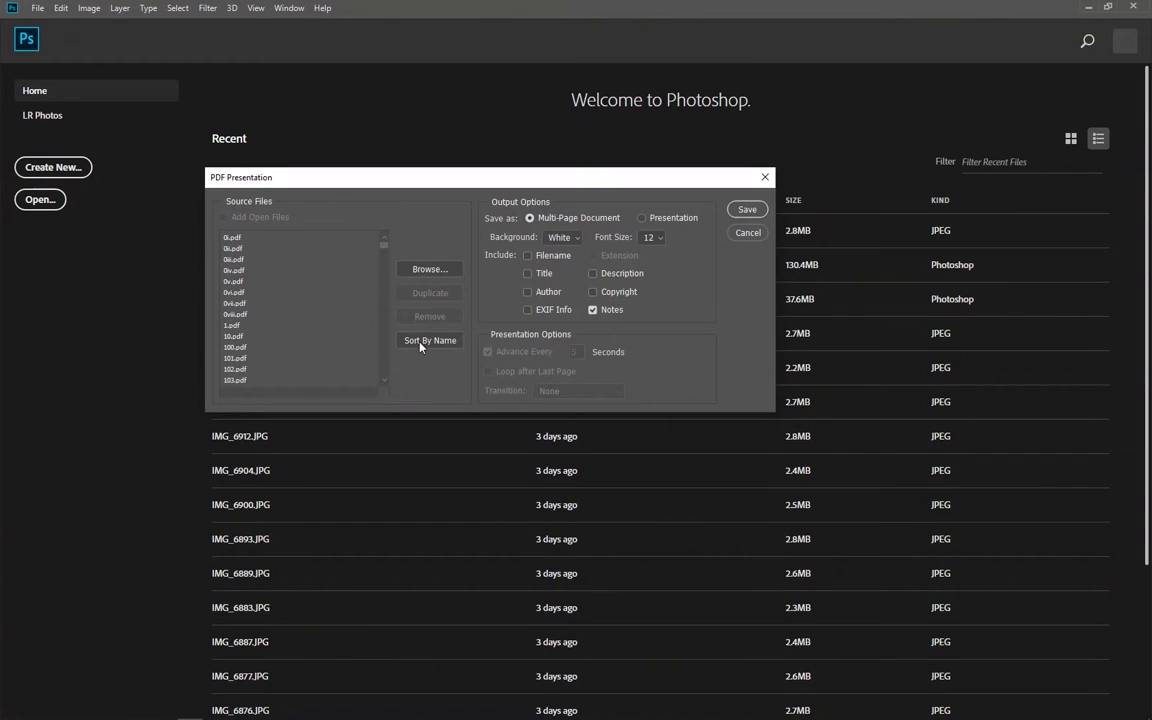
- Sort the source PDFs by name into numeric order and keep Multi-Page Document output
left_click(431, 342)
scroll(241, 353, "down", 2)
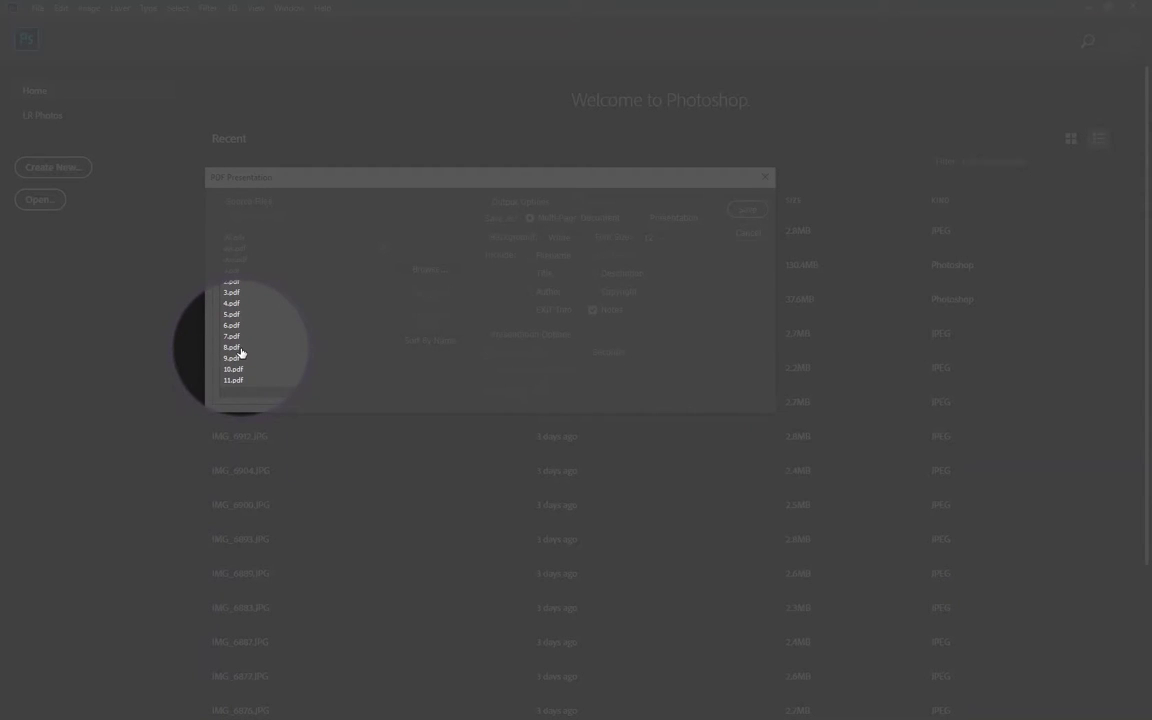
scroll(241, 353, "down", 1)
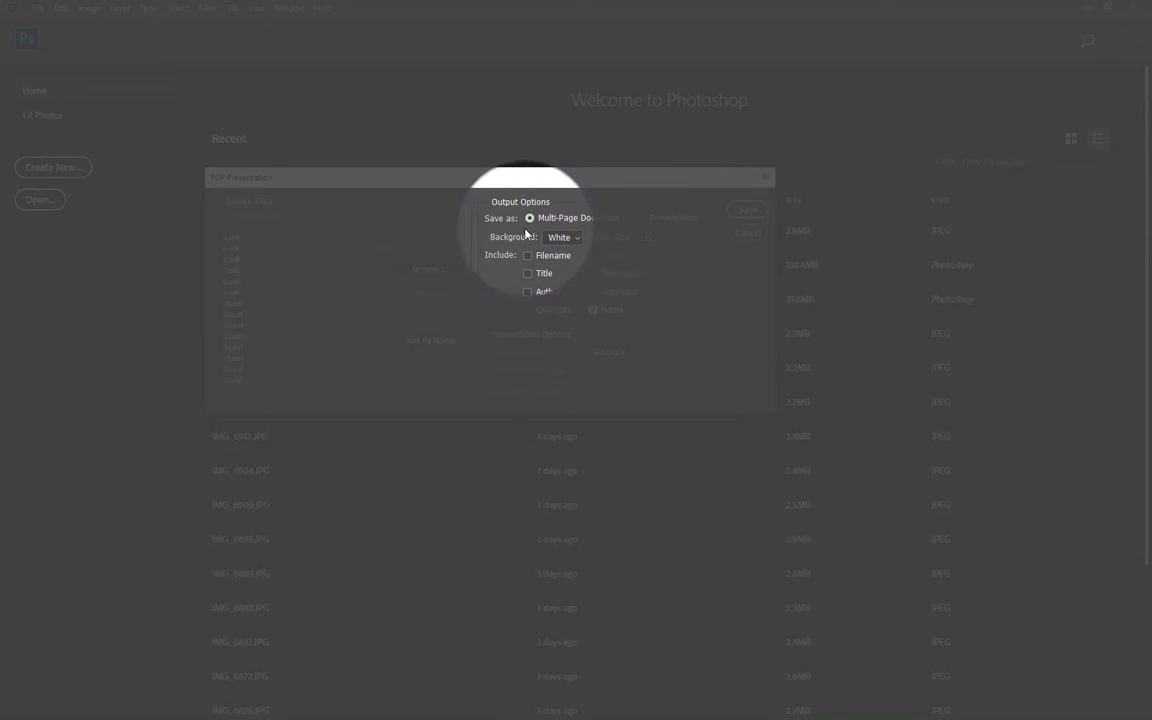
left_click(530, 219)
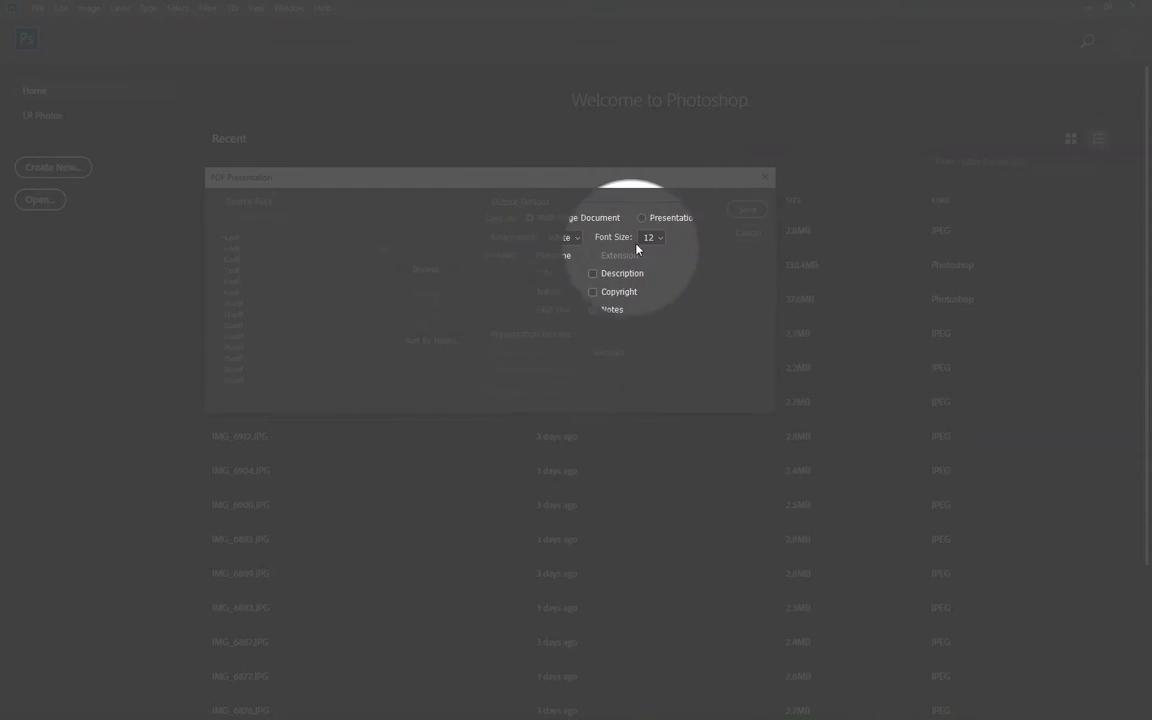
- Save the presentation into Merge Pdf Files > Pdf 2 under the name 'Merged pdf doc'
left_click(742, 215)
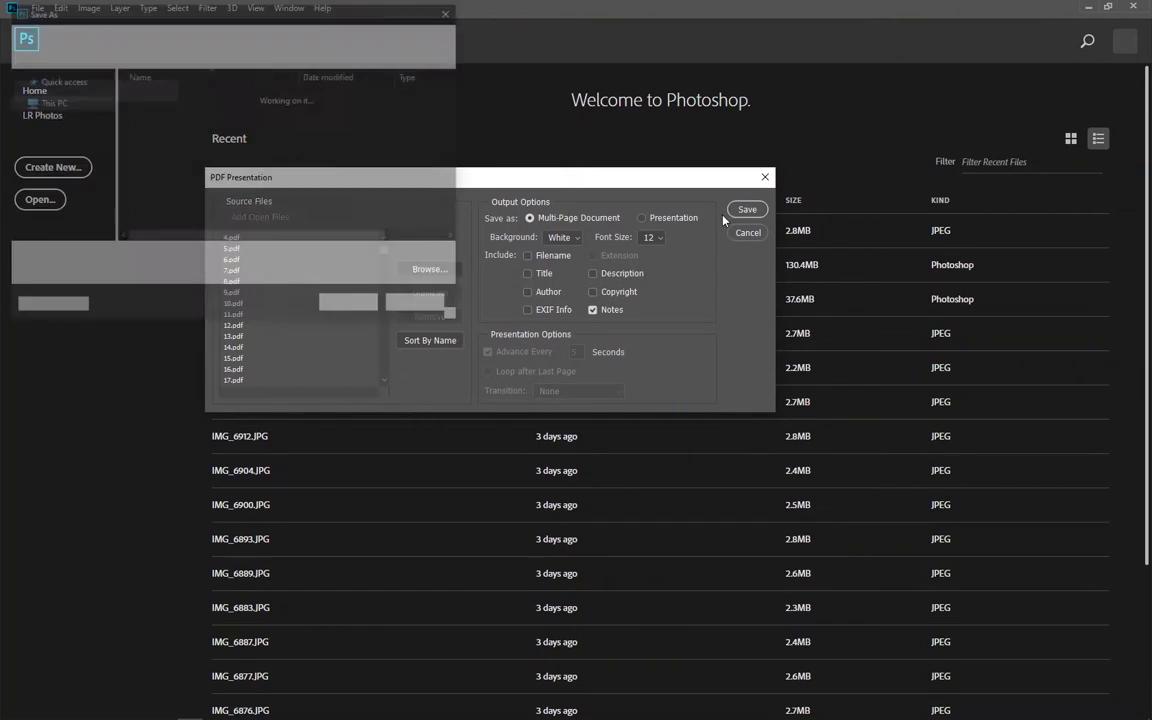
left_click_drag(226, 13, 419, 183)
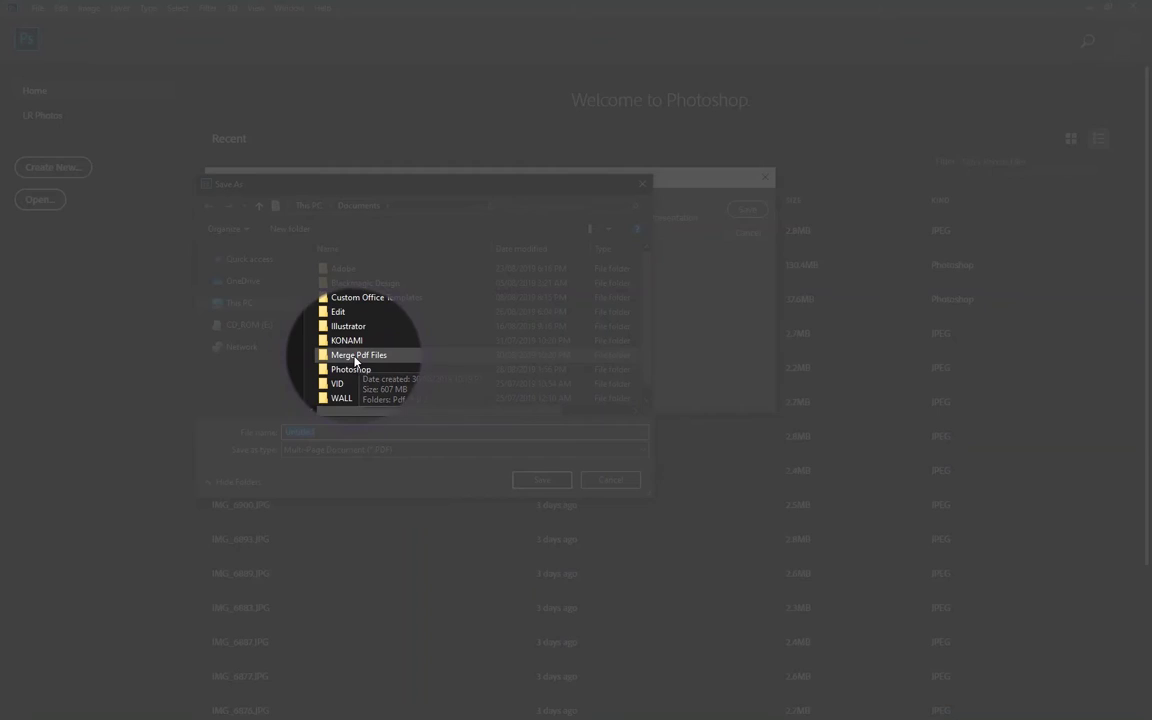
double_click(355, 357)
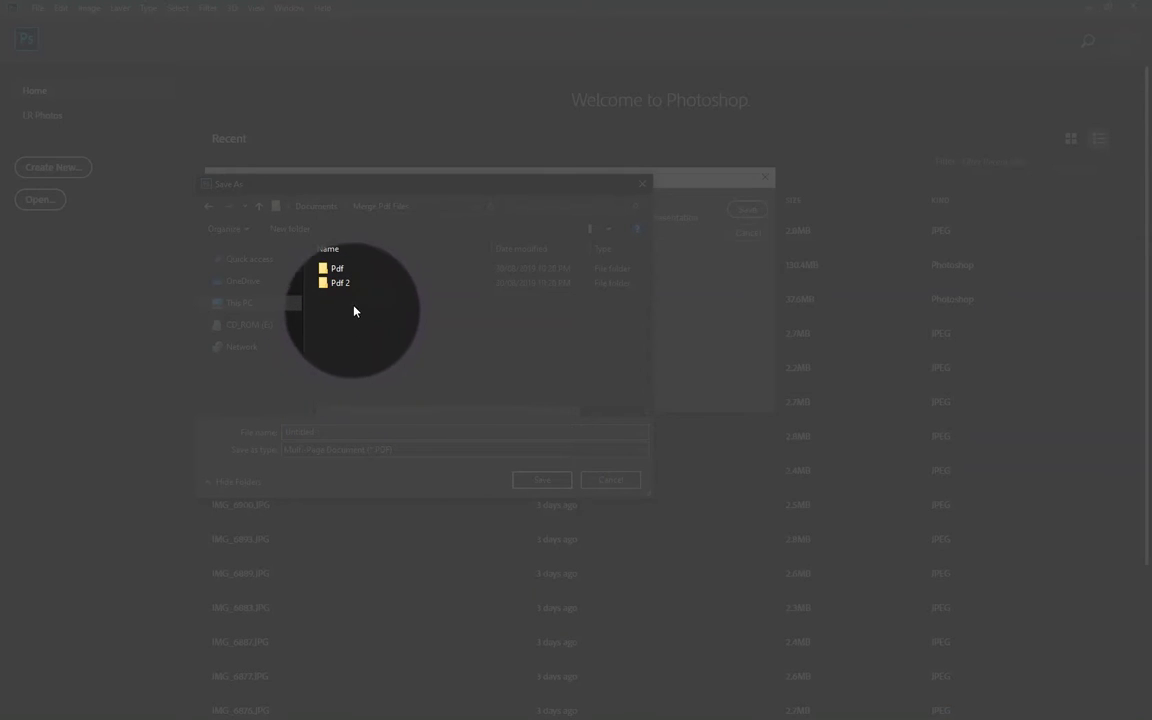
double_click(340, 285)
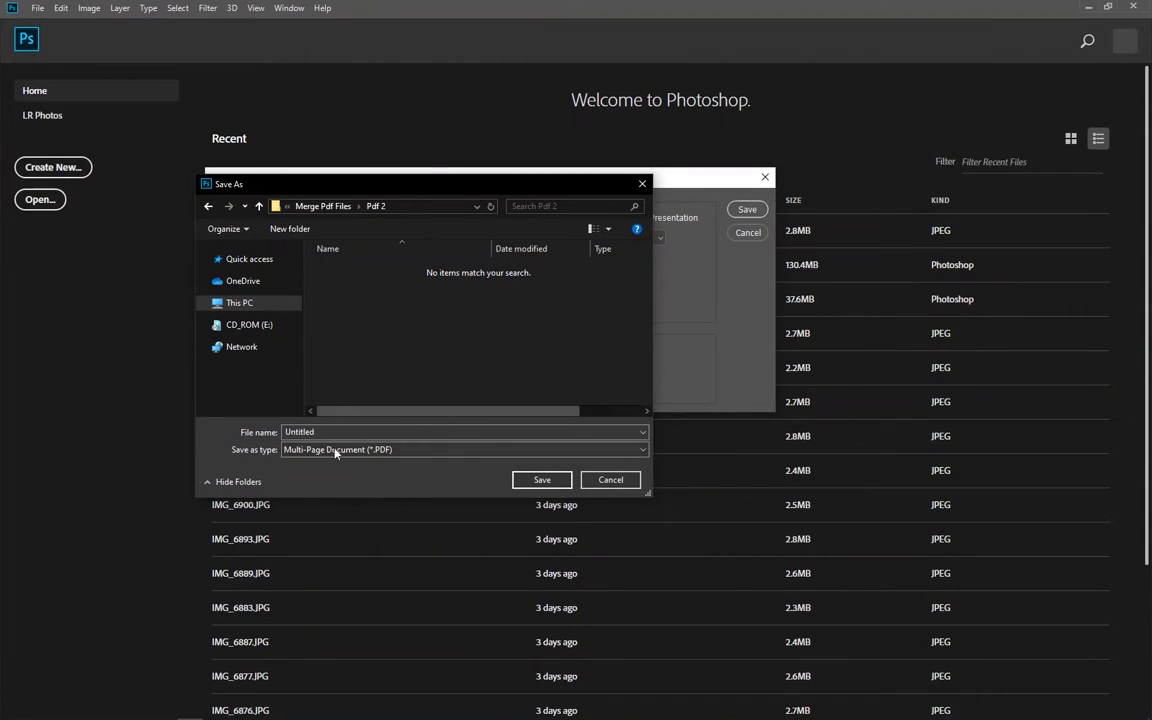
left_click(249, 431)
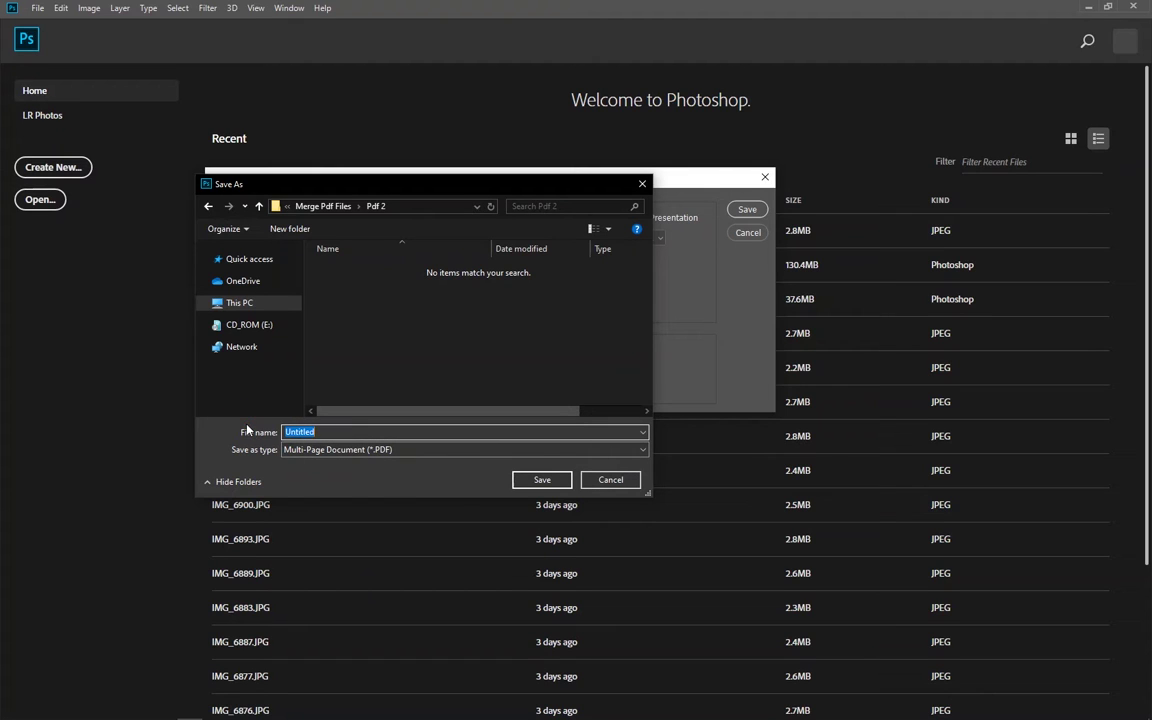
type("Merged pd")
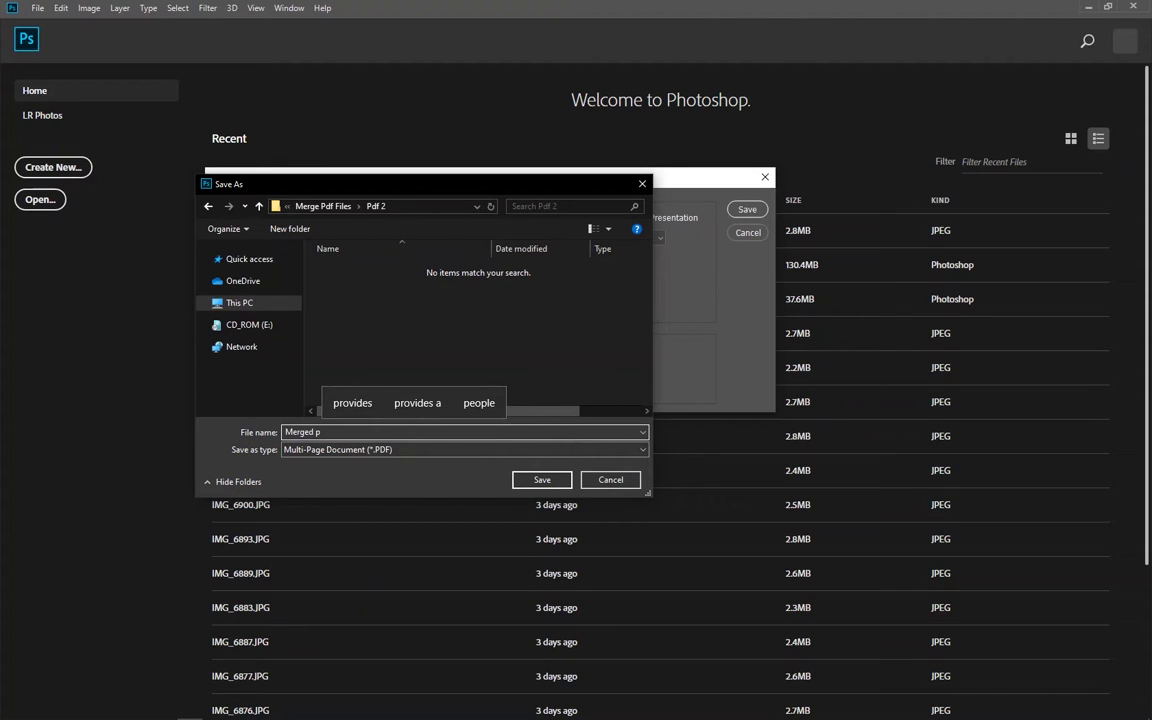
type("f doc")
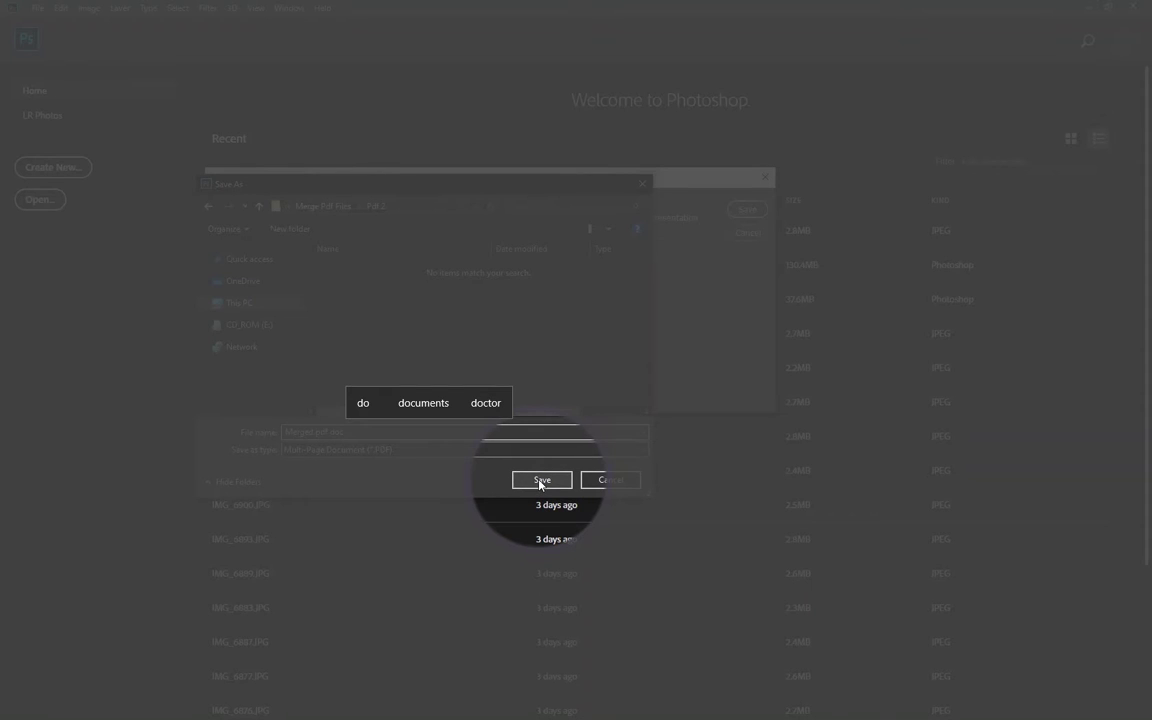
- Confirm the save and keep the High Quality Print (Modified) PDF preset
left_click(540, 479)
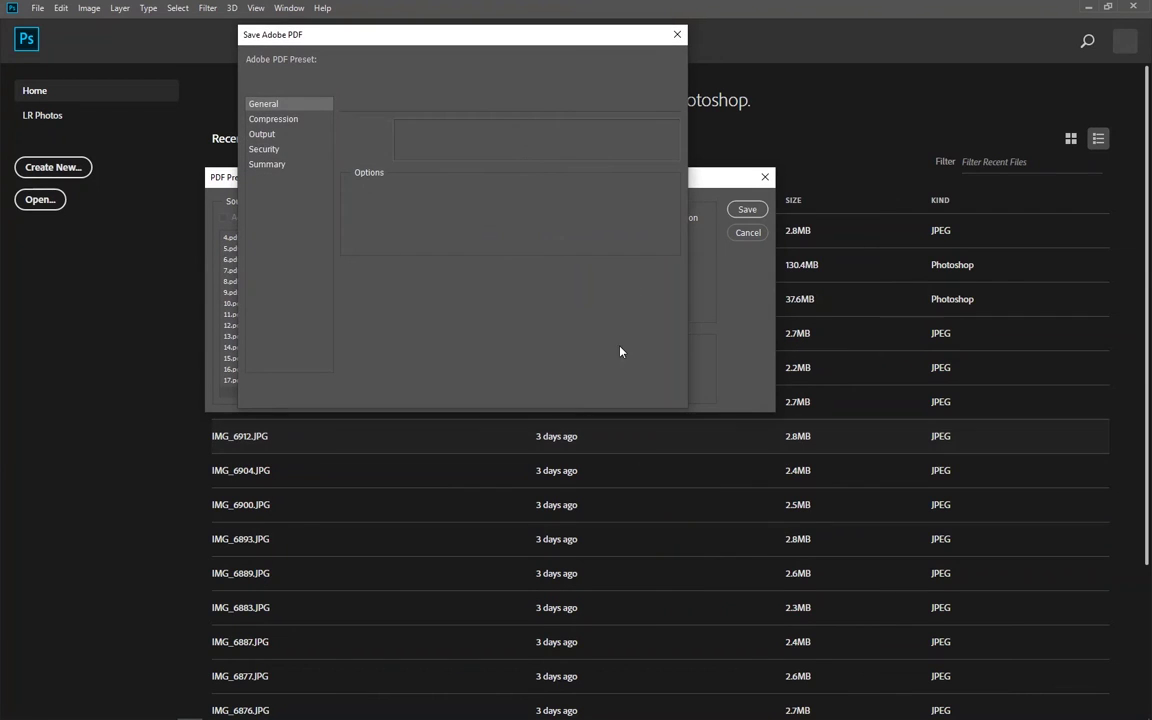
left_click_drag(522, 202, 519, 197)
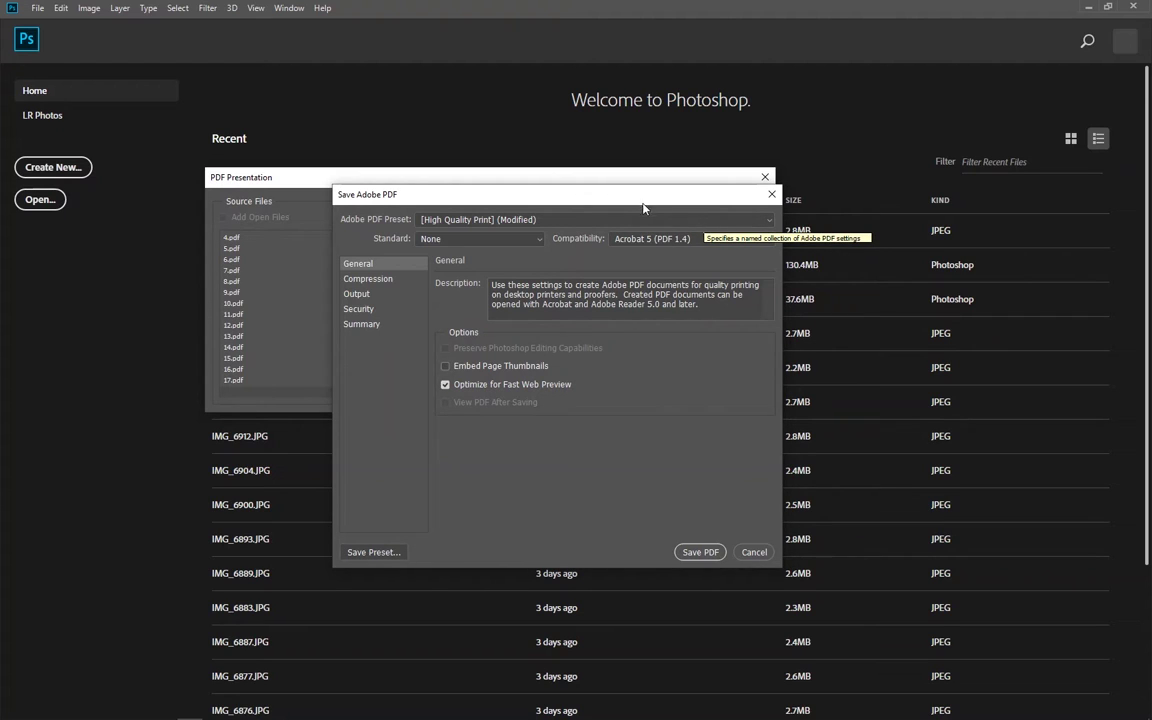
left_click_drag(640, 197, 584, 186)
left_click(514, 209)
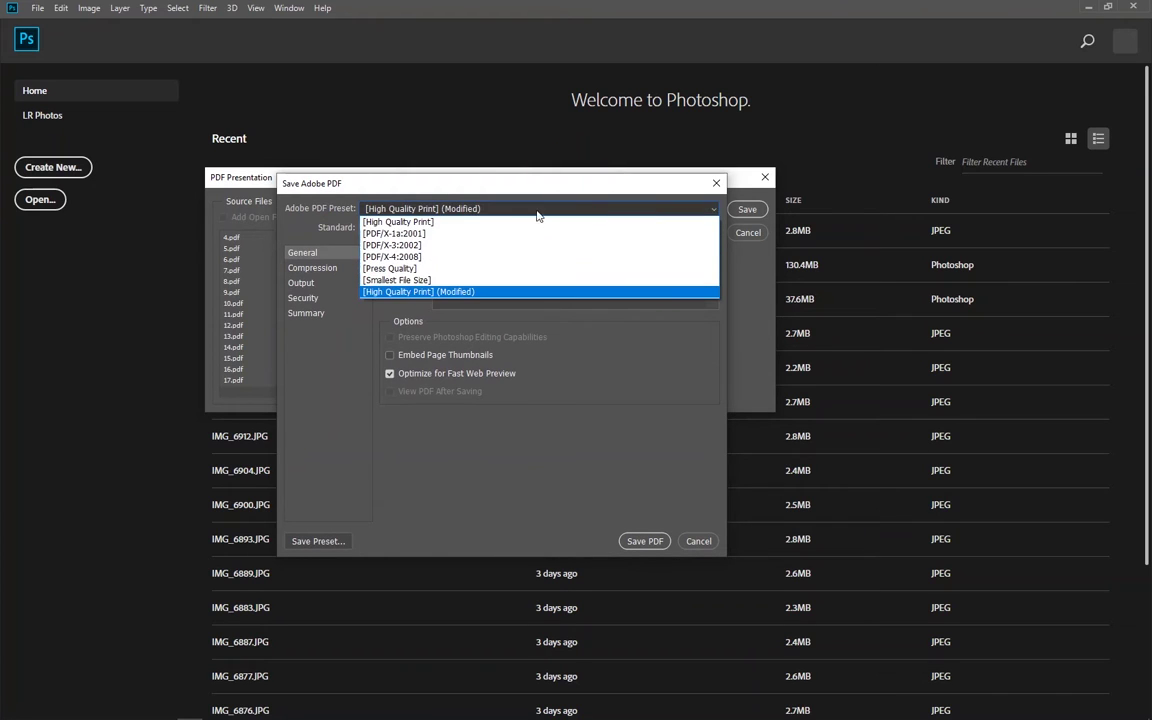
left_click(427, 293)
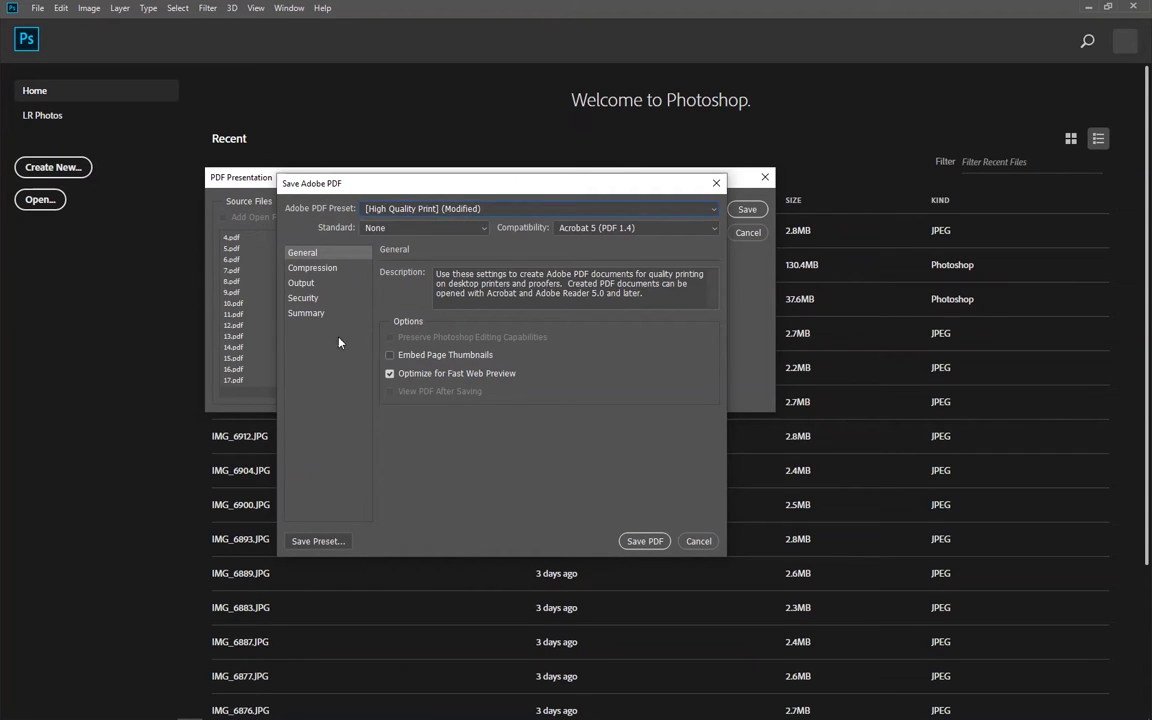
- Check compression at 300 with Bicubic Downsampling, and review Output's No Conversion setting
left_click(311, 269)
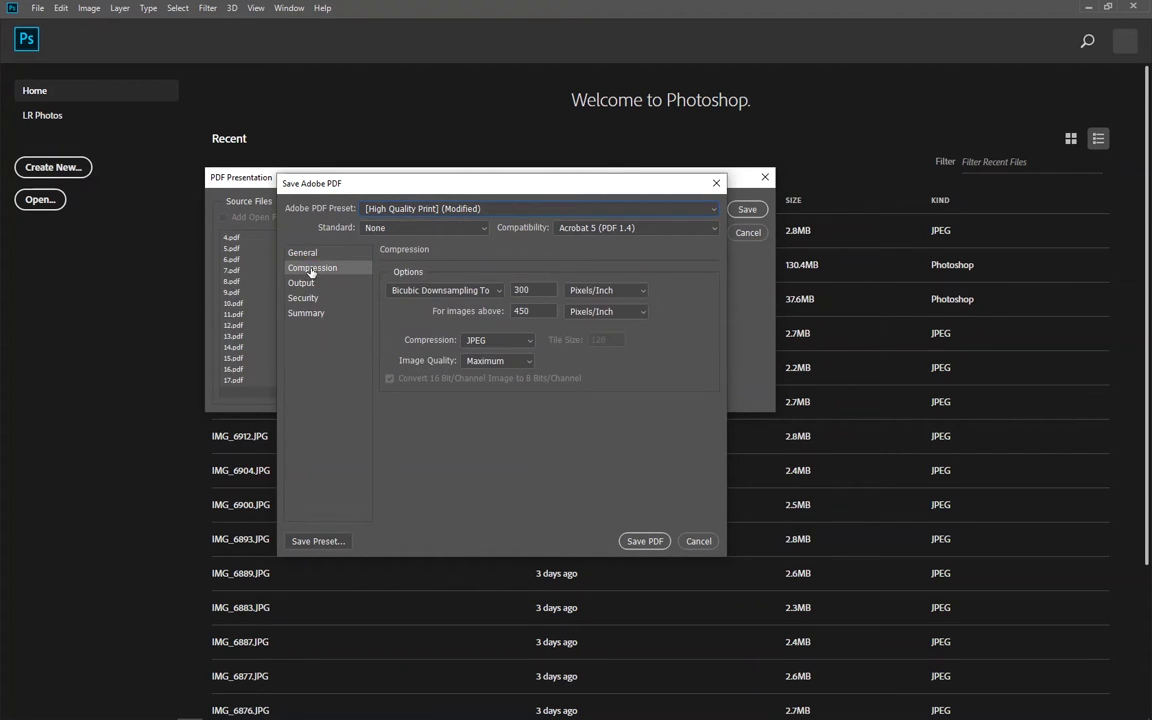
left_click(521, 290)
left_click(490, 290)
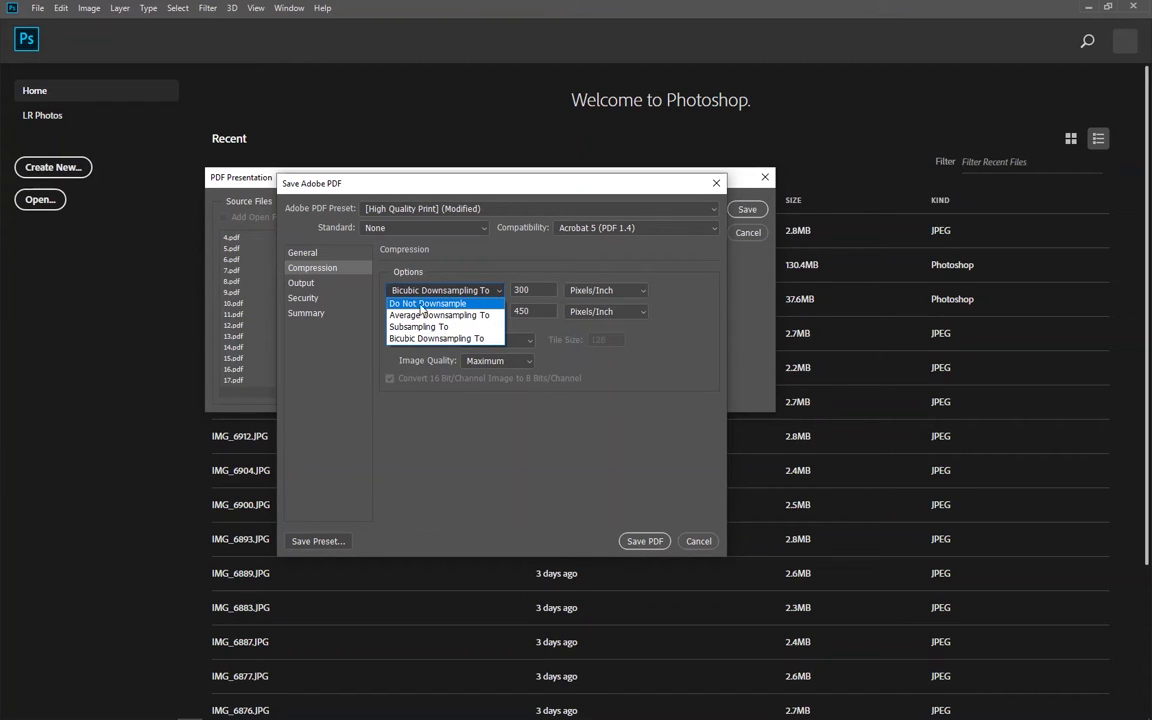
left_click(441, 470)
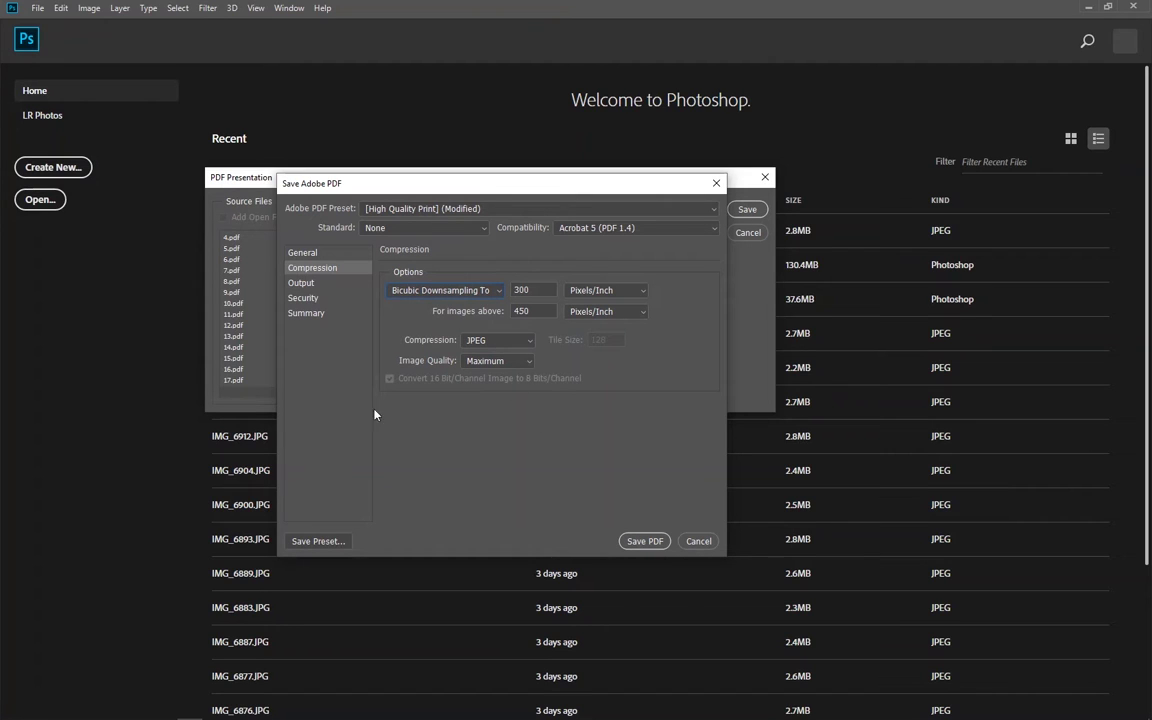
left_click(301, 283)
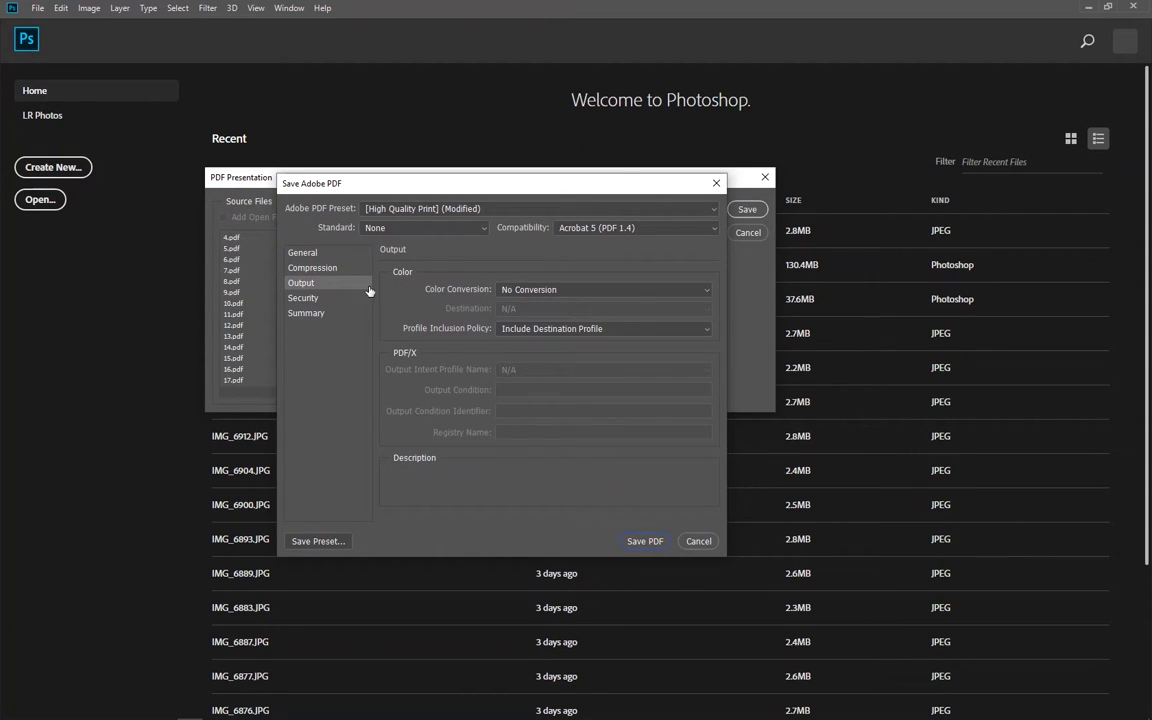
- Return to the General page and write the combined PDF with Save PDF
left_click(303, 253)
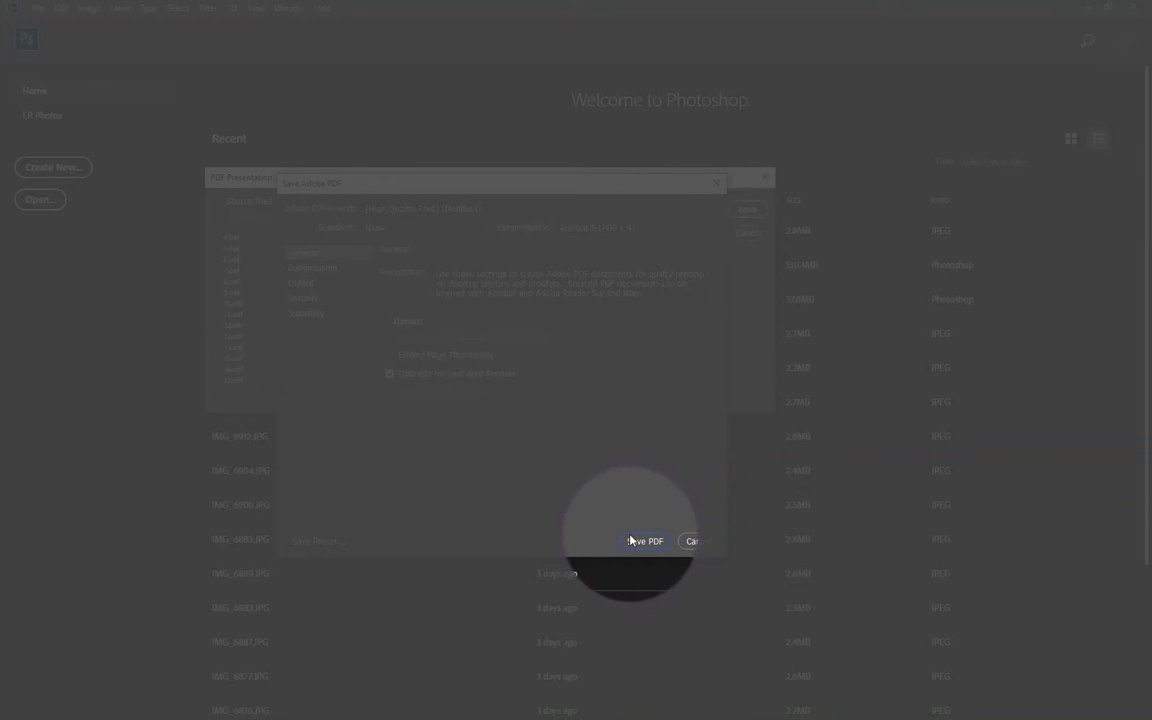
left_click(640, 541)
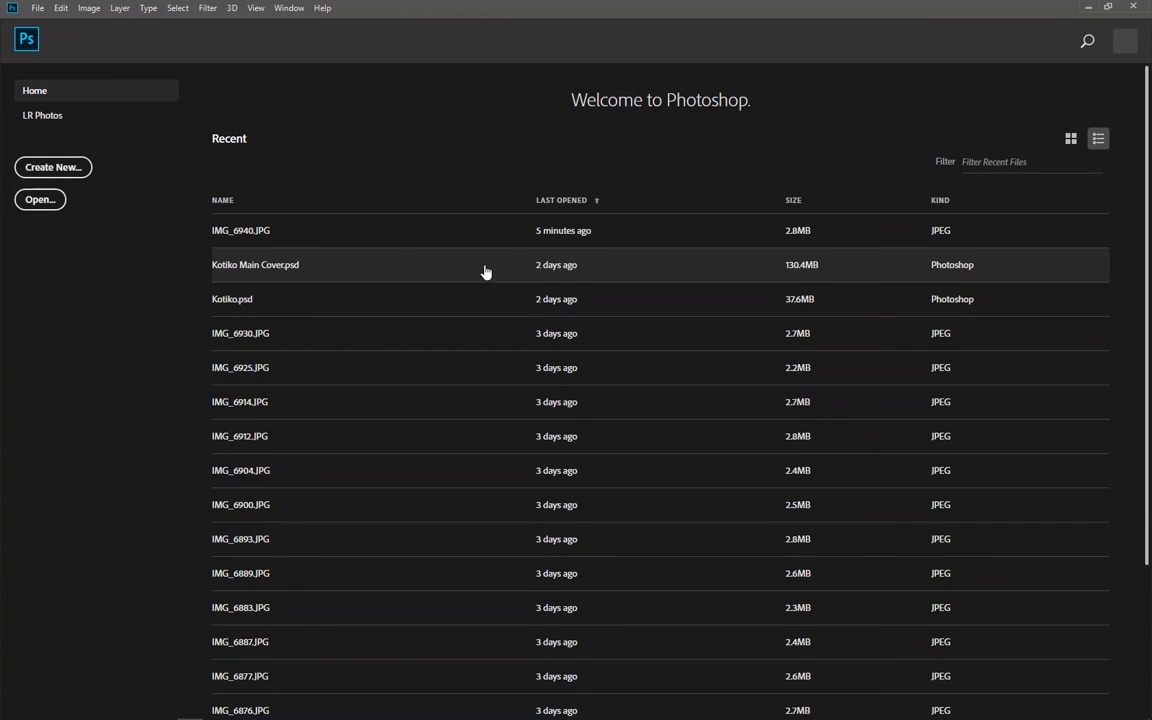
- In File Explorer, open Merge Pdf Files > Pdf 2 to find the 600,959 KB Merged pdf doc
mouse_move(118, 700)
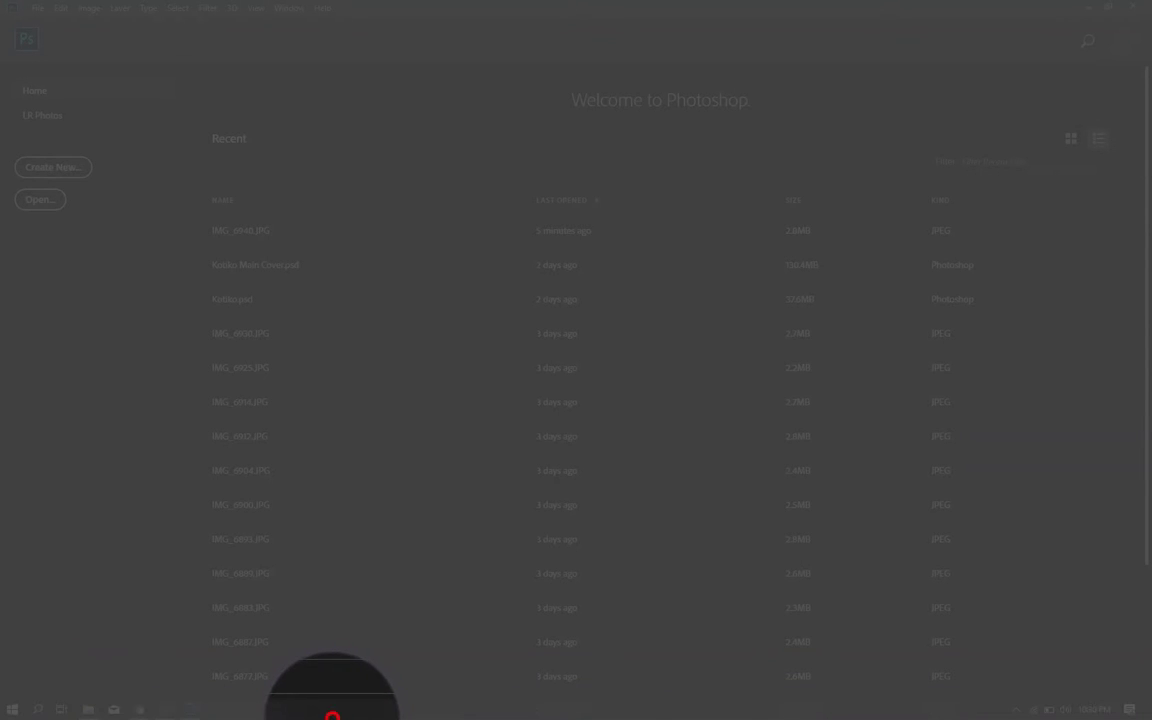
left_click(87, 712)
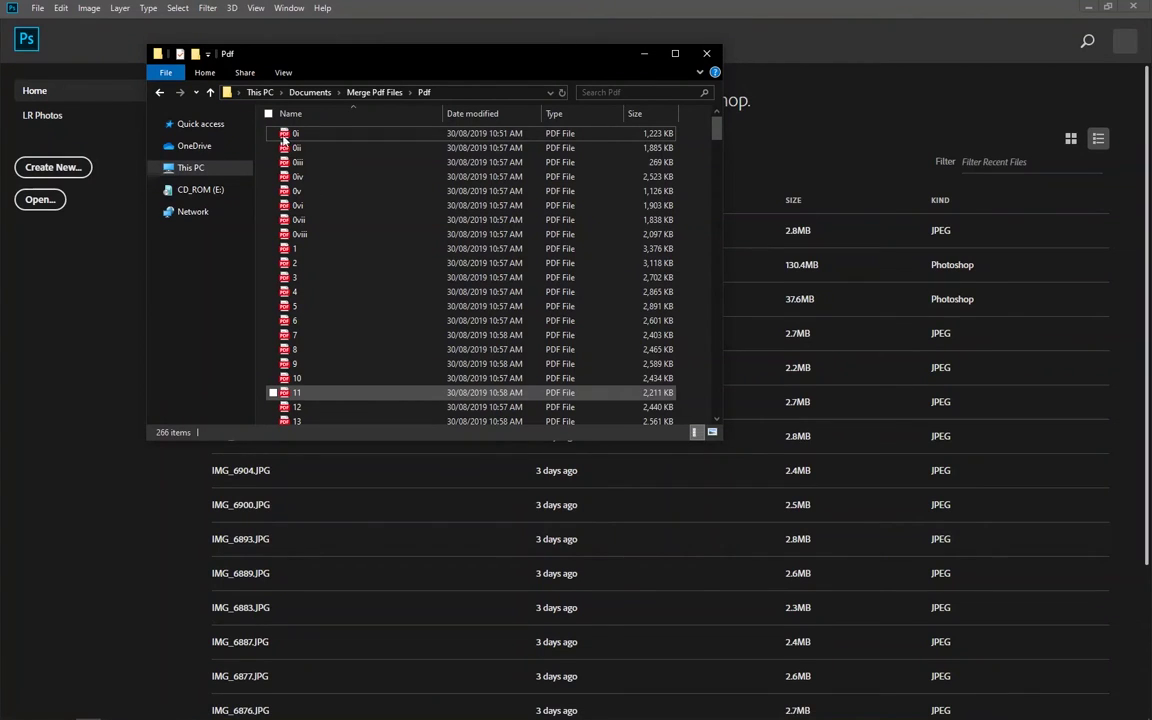
left_click(367, 92)
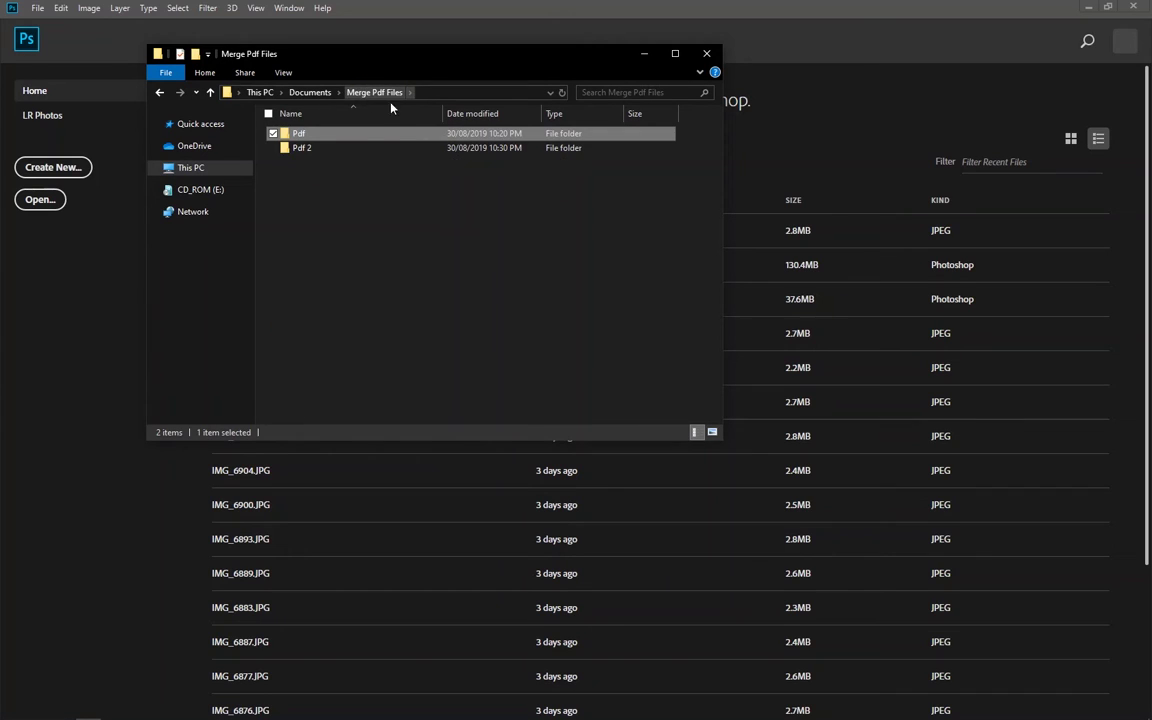
double_click(305, 150)
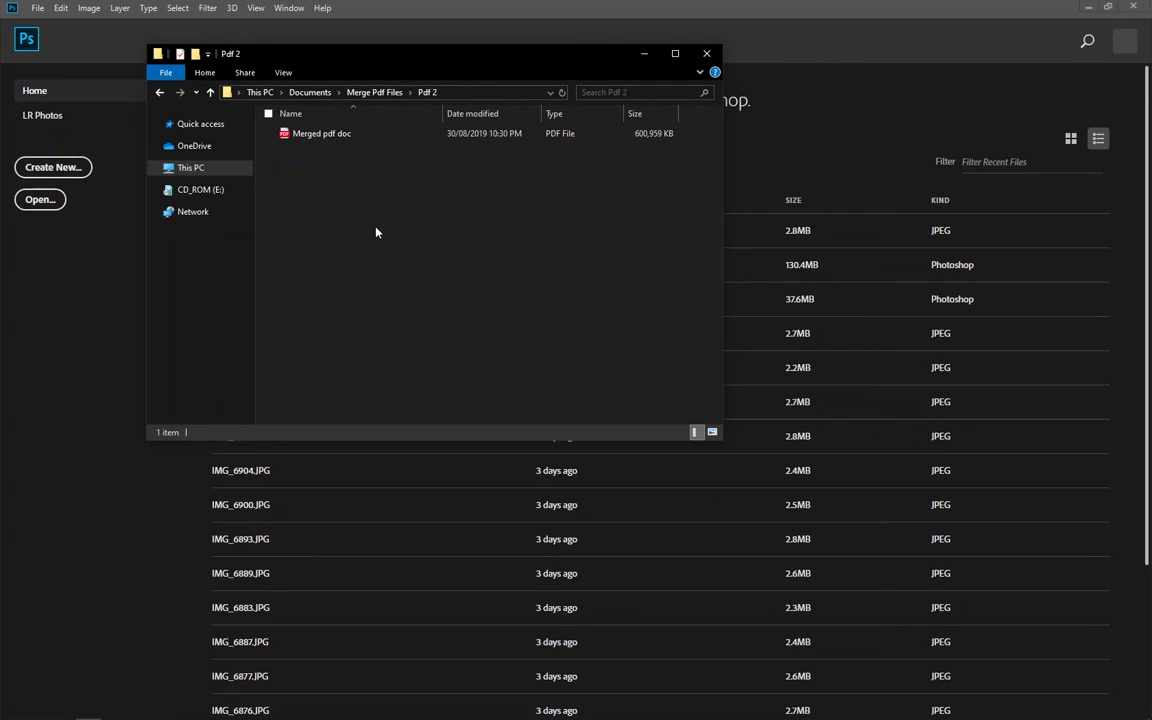
- Open 0i.pdf from the 266-file Pdf folder in Edge, scroll through it, and close it
left_click(376, 92)
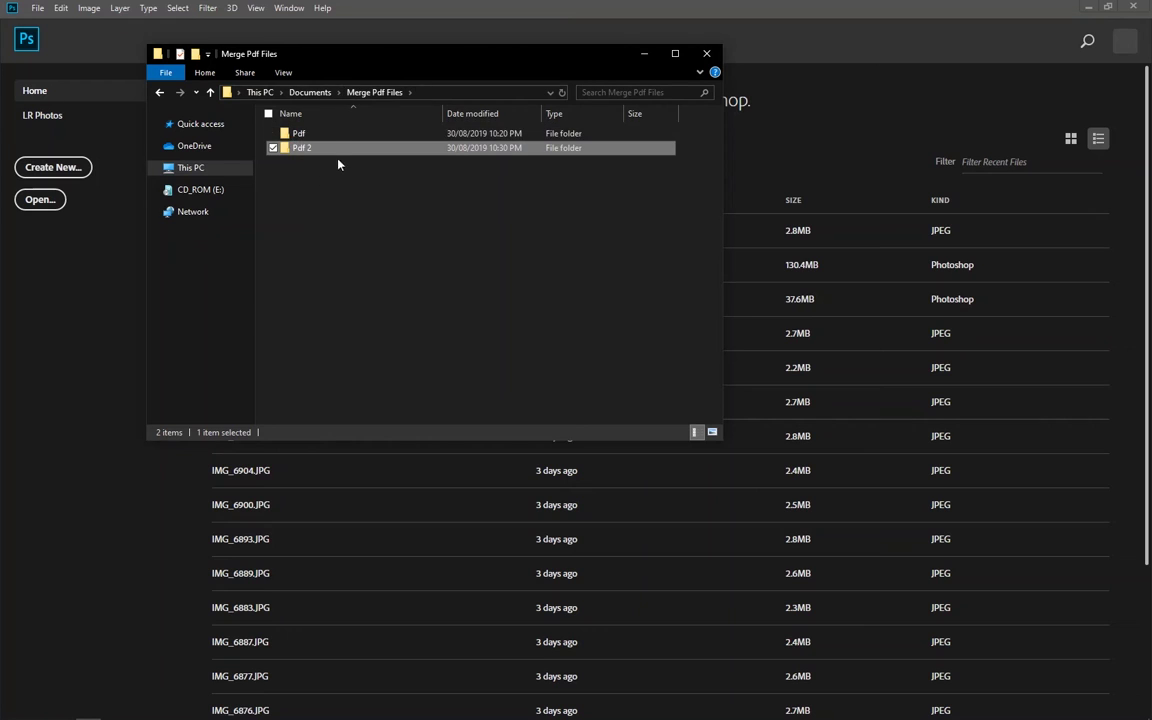
double_click(298, 133)
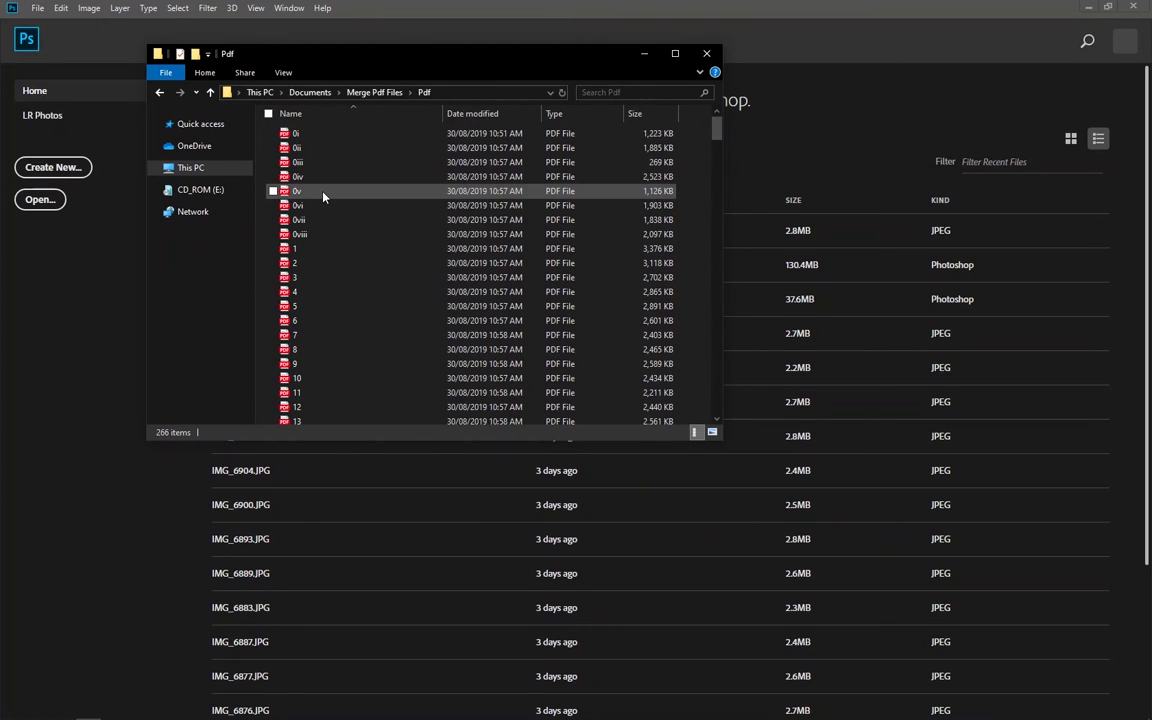
left_click(294, 134)
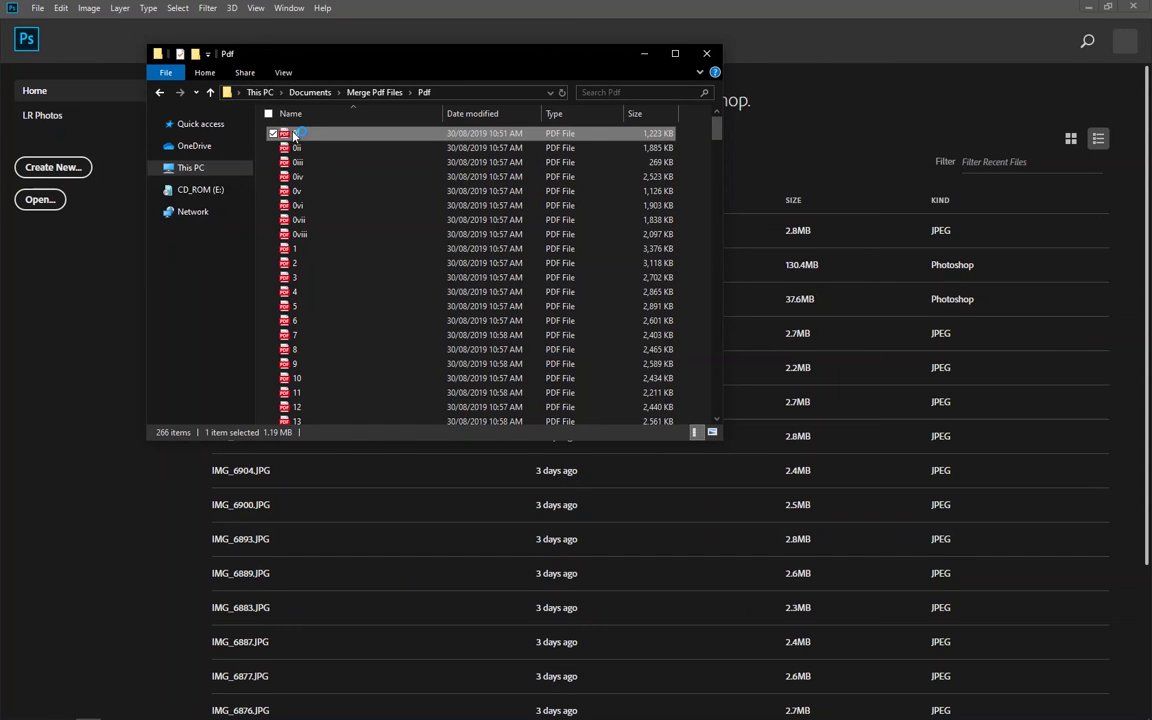
double_click(294, 134)
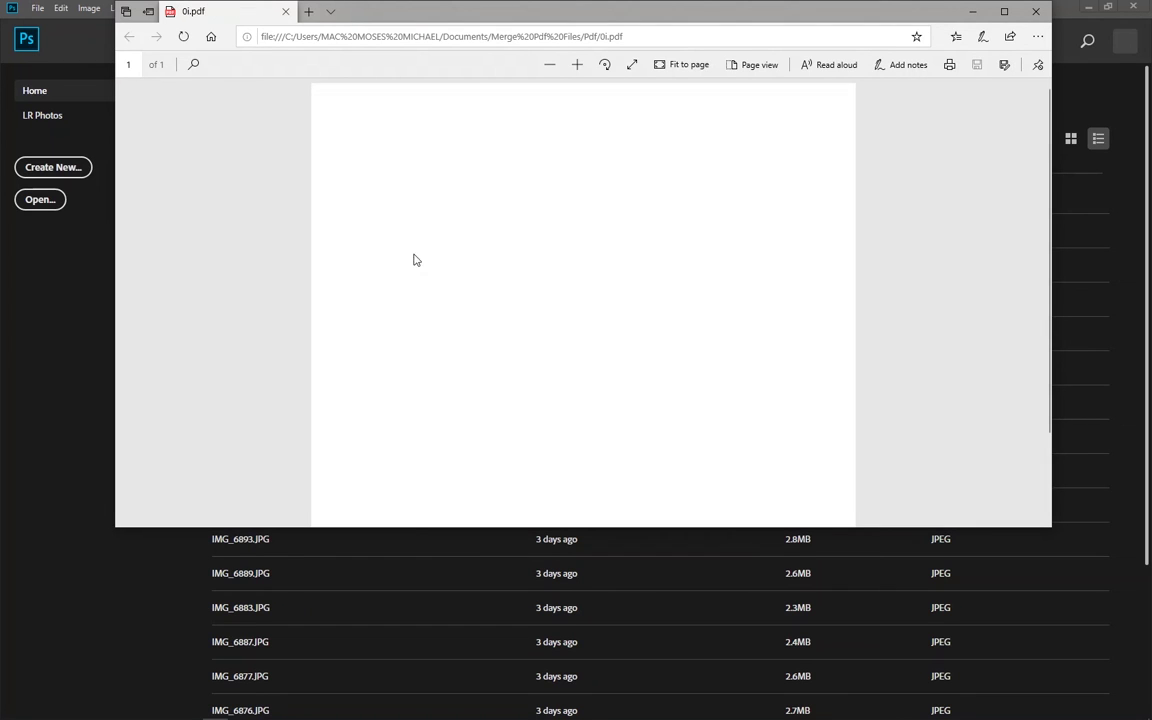
scroll(633, 316, "down", 2)
scroll(633, 316, "up", 2)
scroll(632, 319, "down", 2)
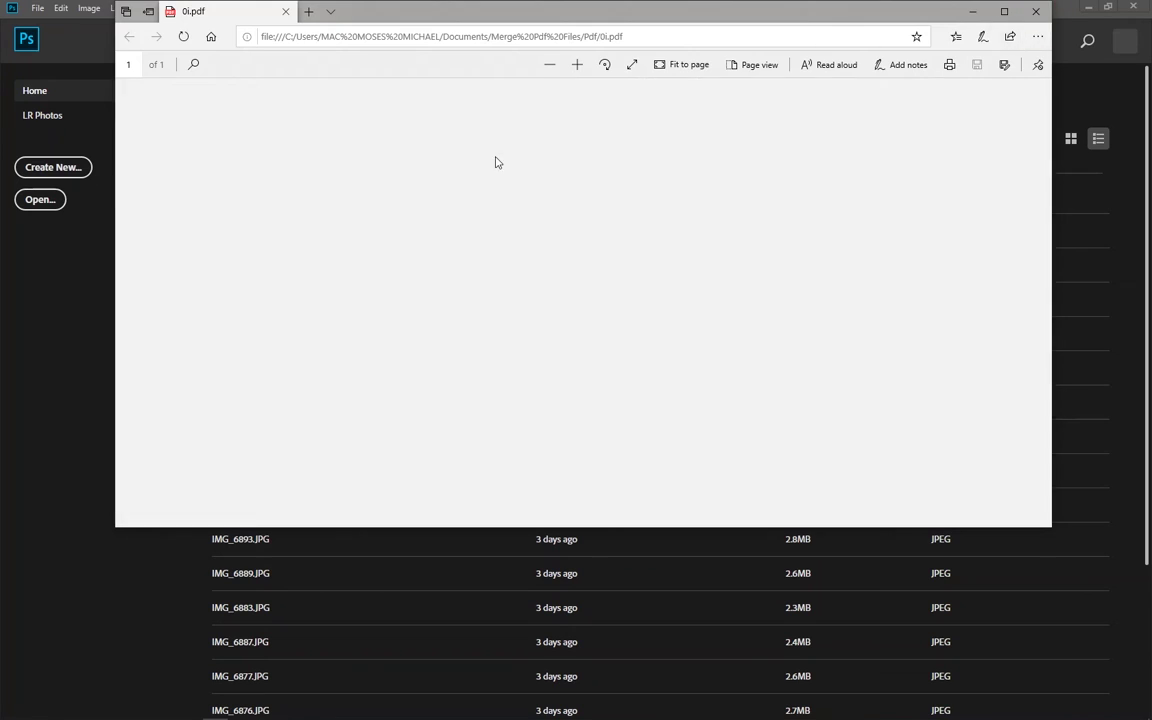
key("alt+F4")
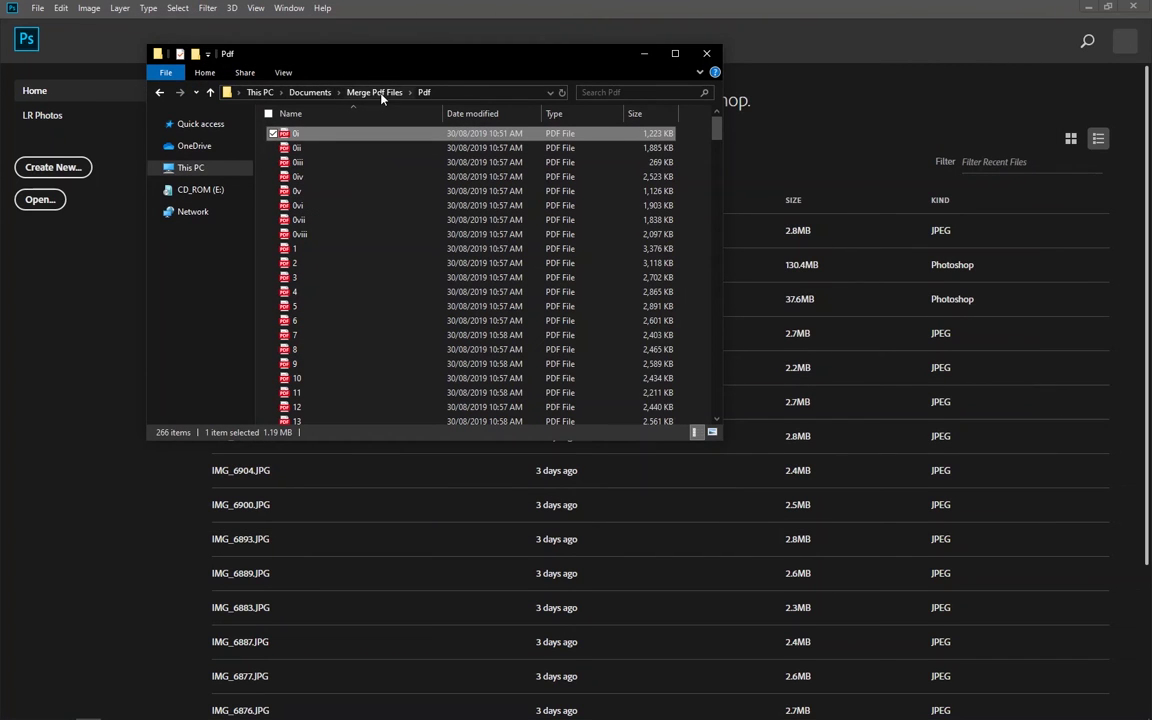
- Open Merged pdf doc from the Pdf 2 folder in Edge and maximize the window
left_click(380, 96)
double_click(297, 147)
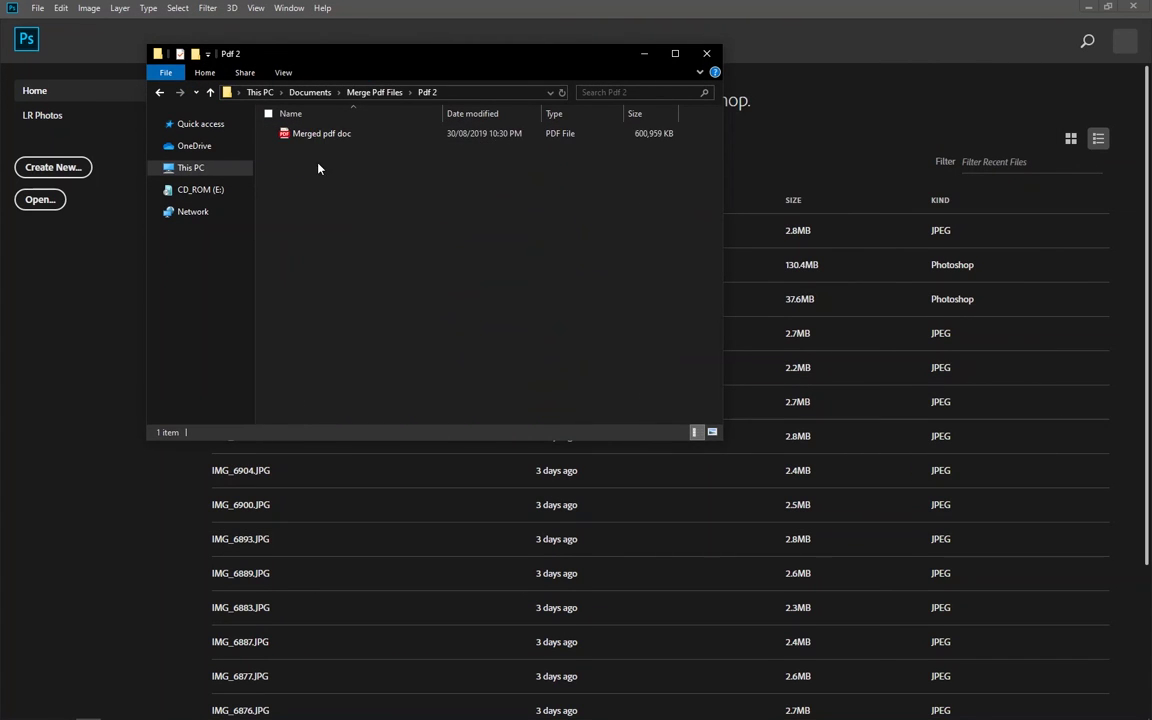
double_click(321, 134)
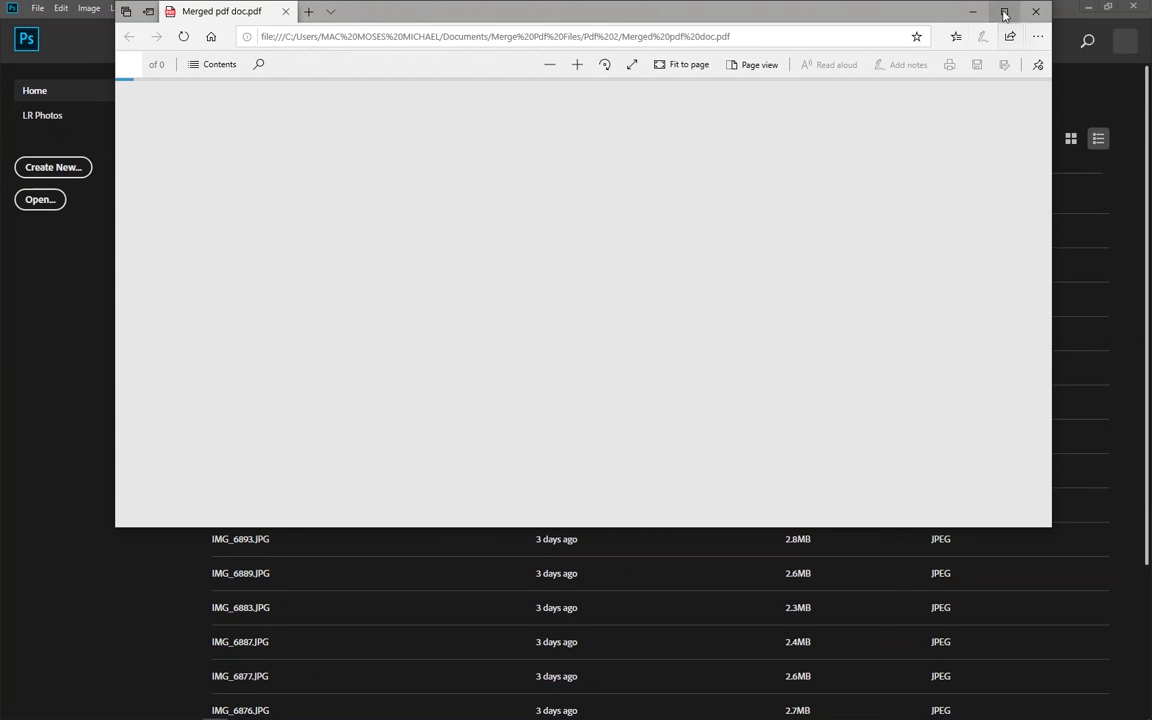
left_click(1004, 14)
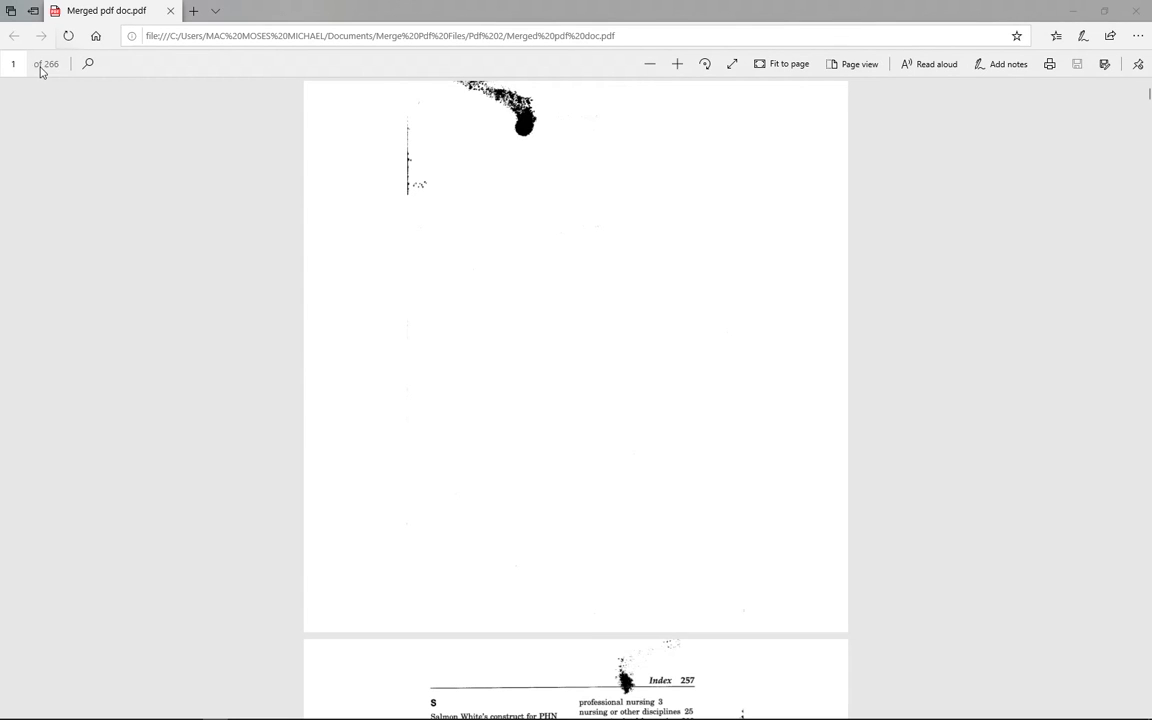
- Scroll to the last page and back, confirming the merged PDF has 266 pages
scroll(130, 158, "down", 2)
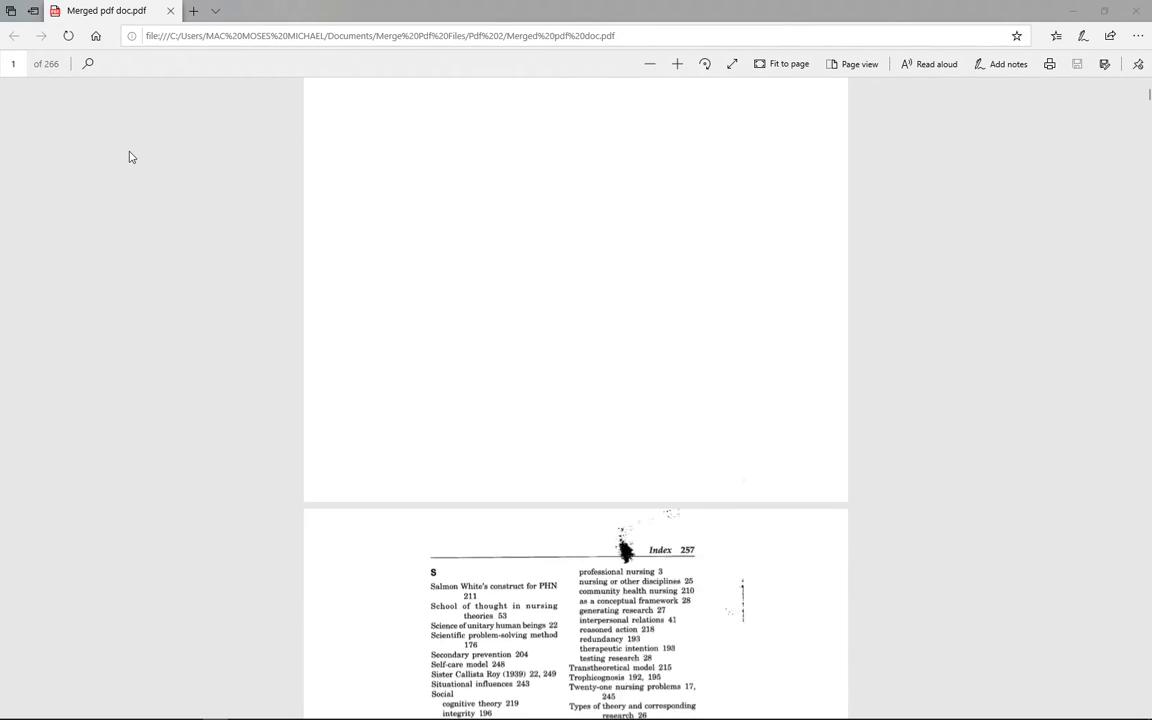
scroll(129, 158, "down", 2)
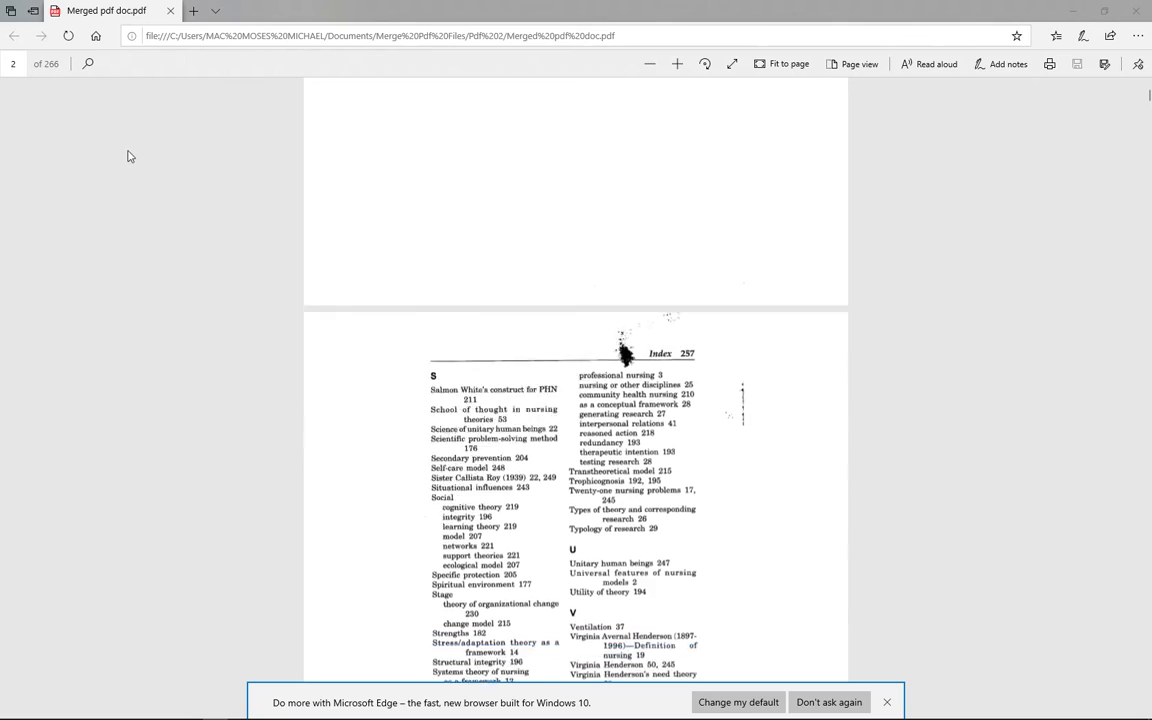
scroll(128, 158, "down", 15)
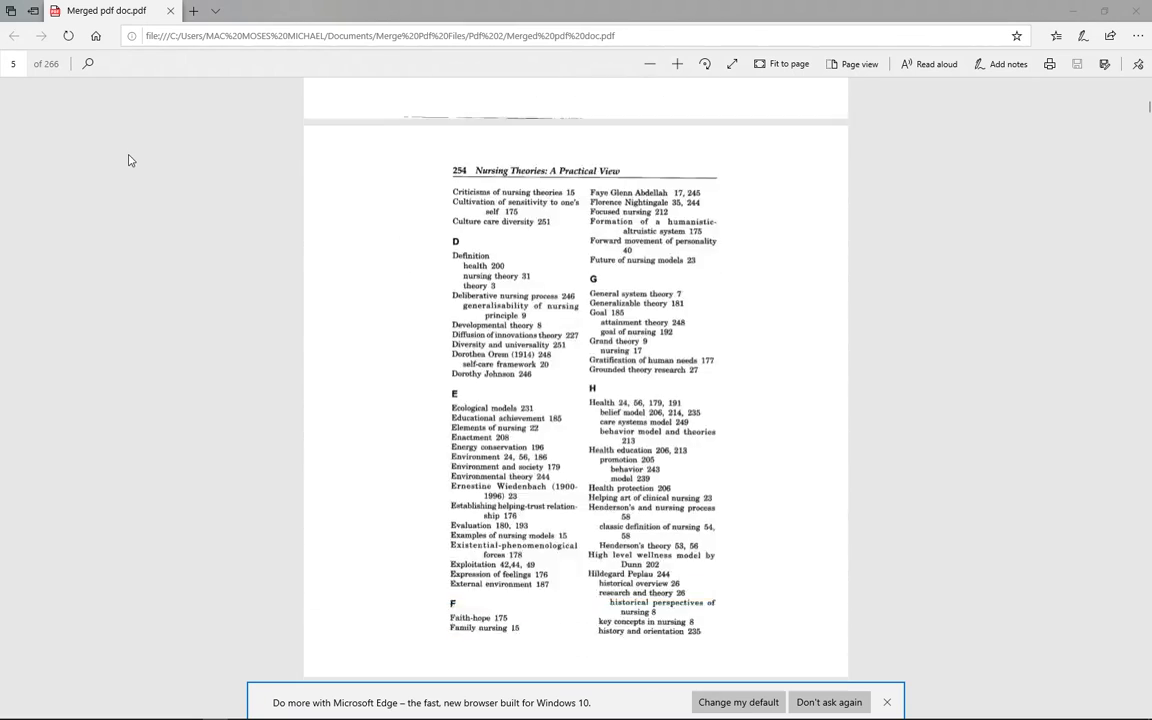
scroll(820, 221, "down", 15)
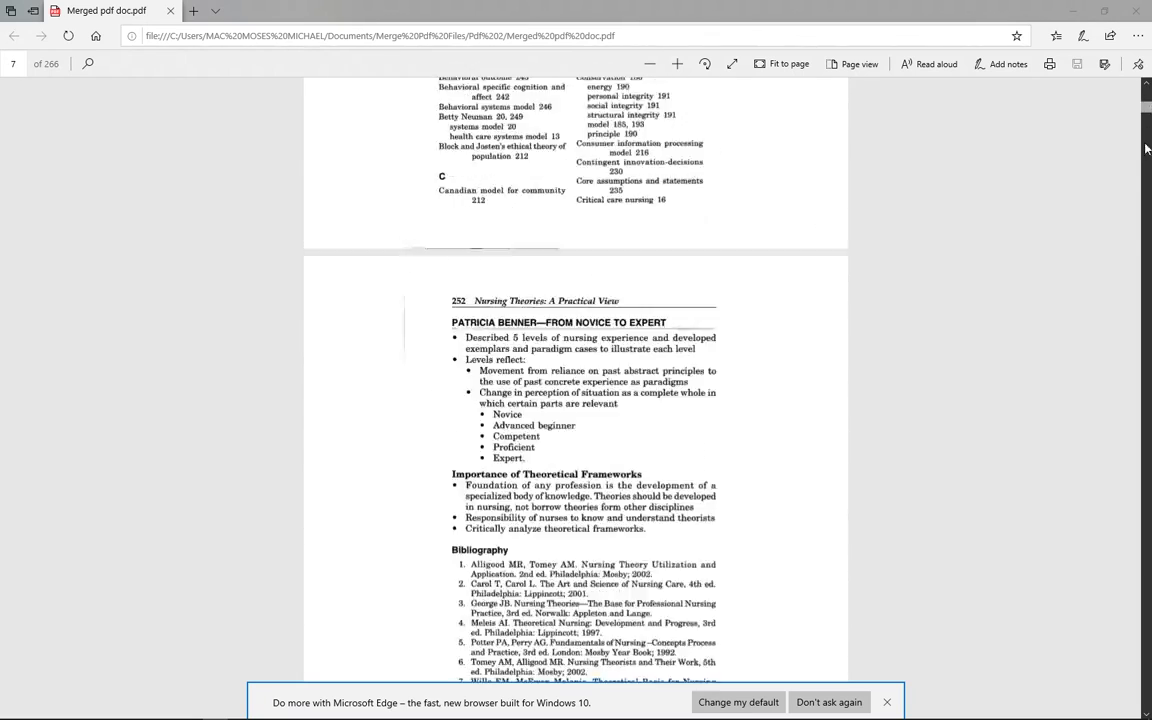
left_click_drag(1140, 175, 1124, 681)
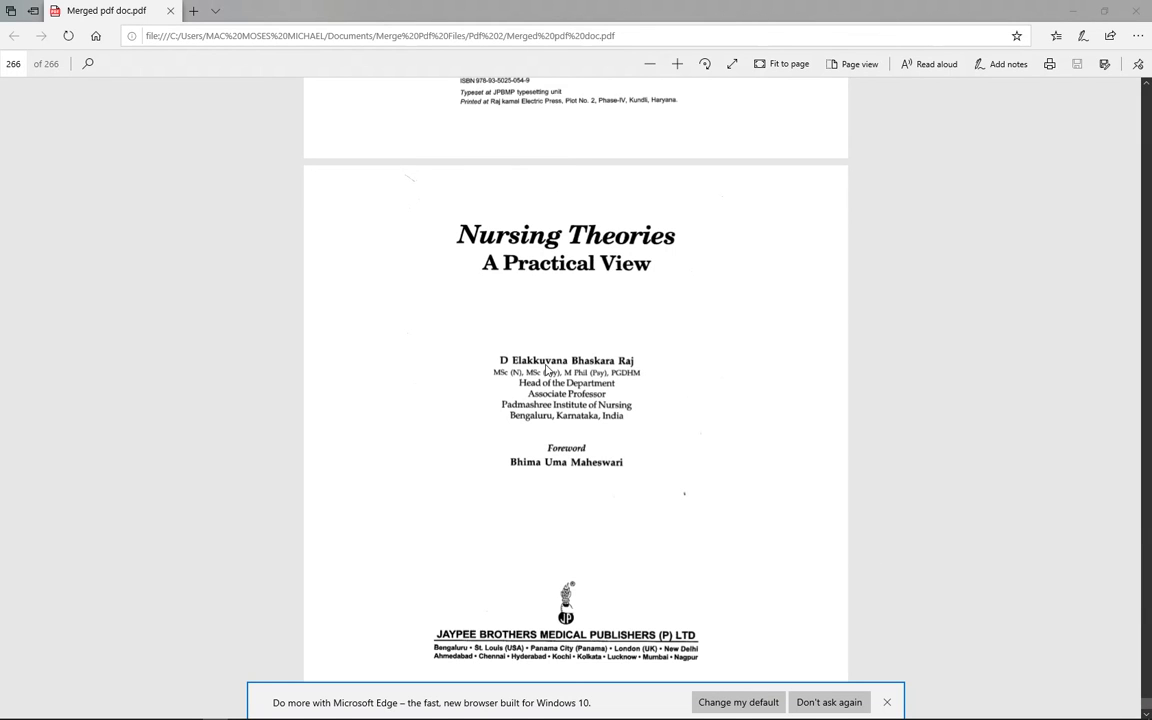
scroll(547, 370, "up", 5)
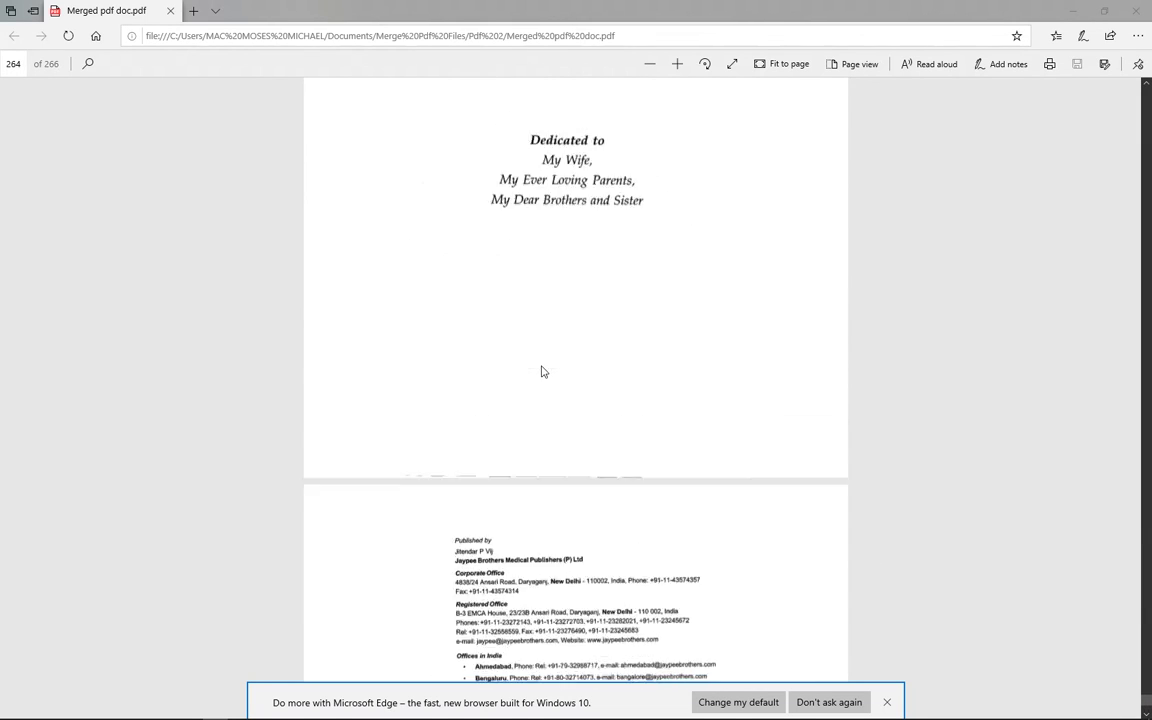
scroll(541, 372, "up", 15)
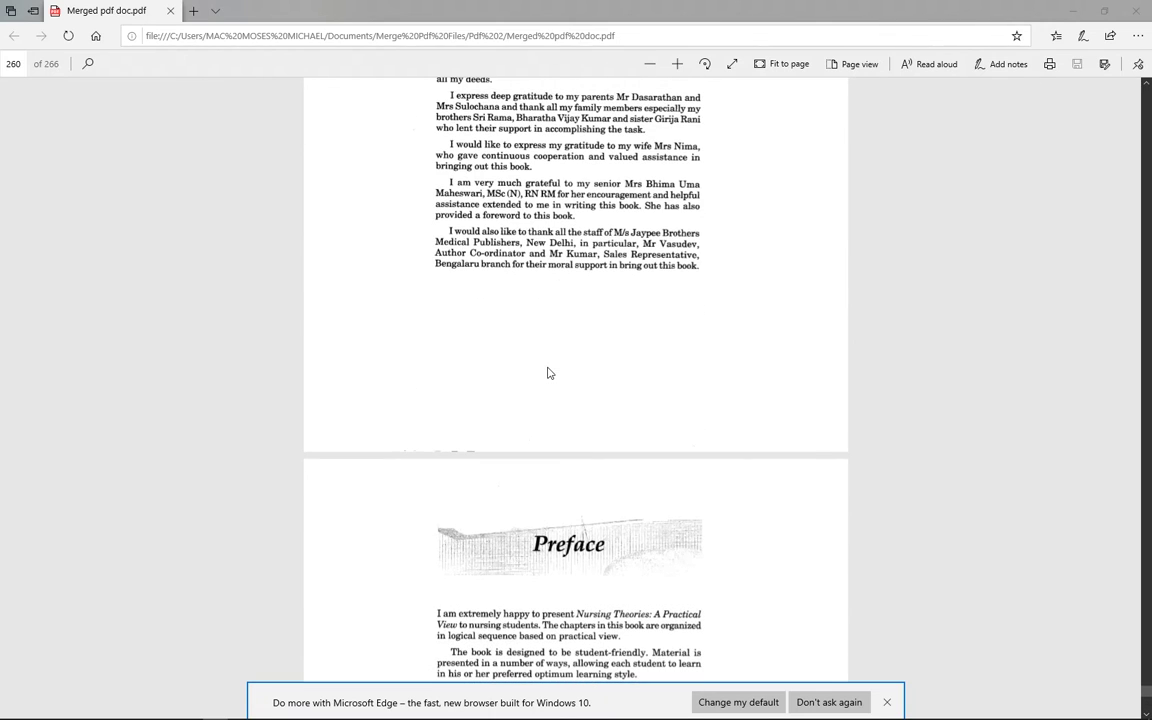